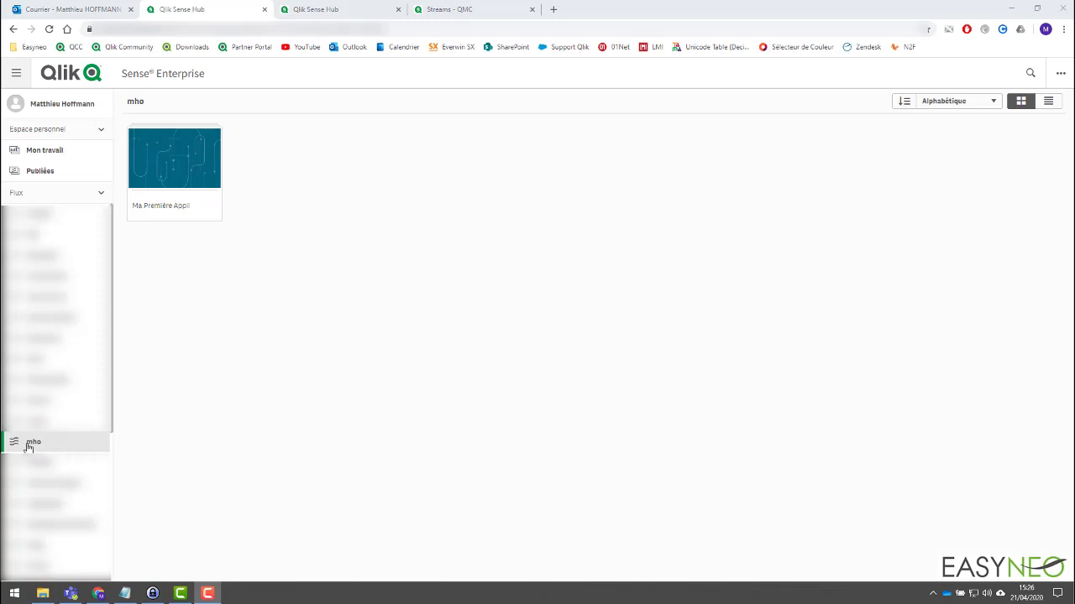
Browse the sheets of the app Ma Première Appli from Dashboard through Analyse commerciale, and close the app.
left_click(184, 163)
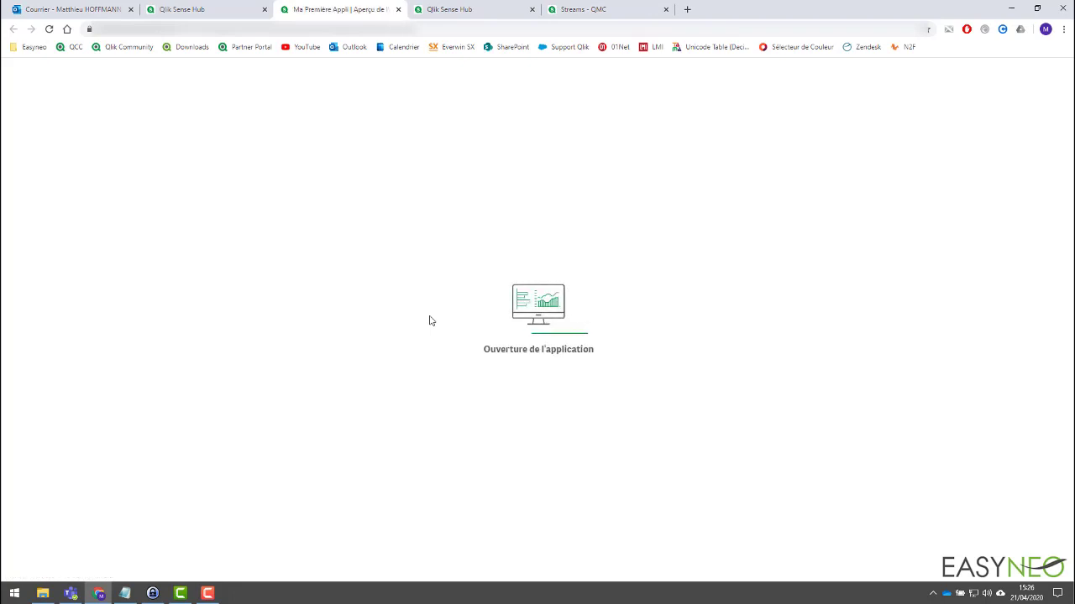
left_click(48, 271)
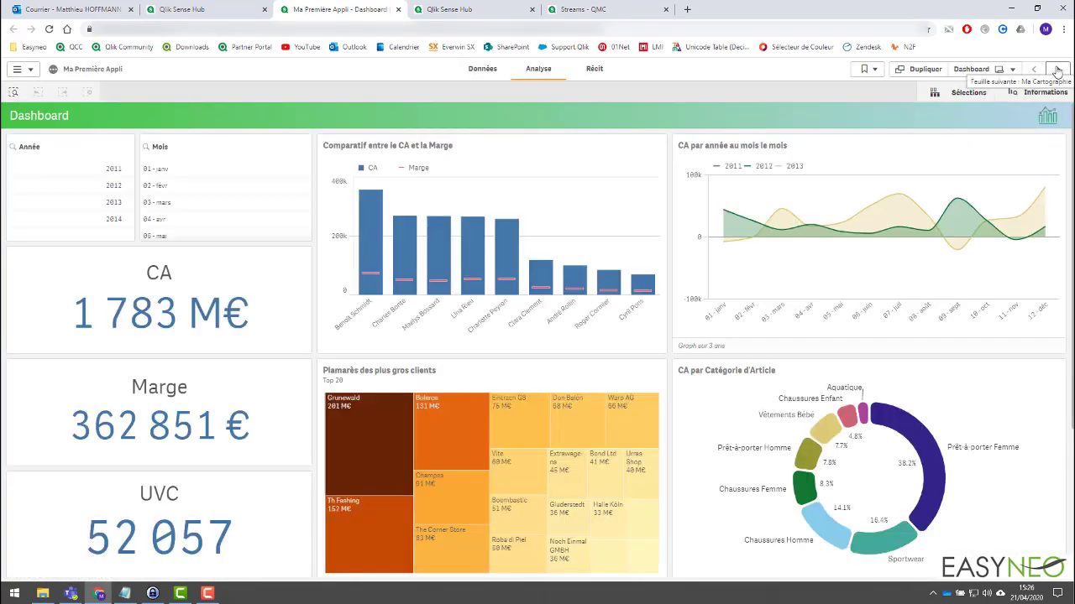
left_click(1056, 70)
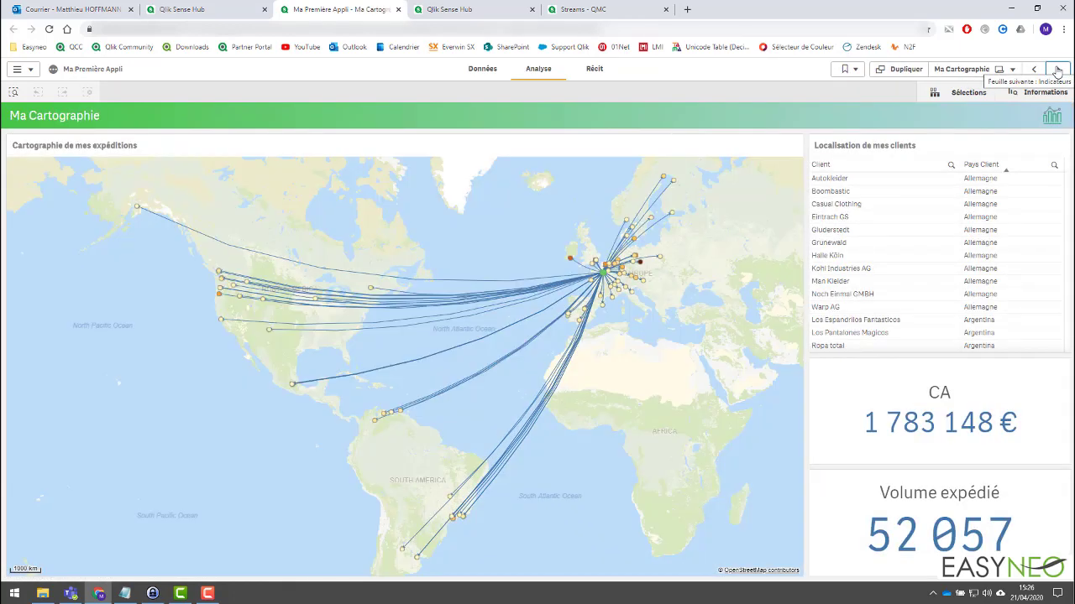
left_click(1057, 69)
left_click(1057, 70)
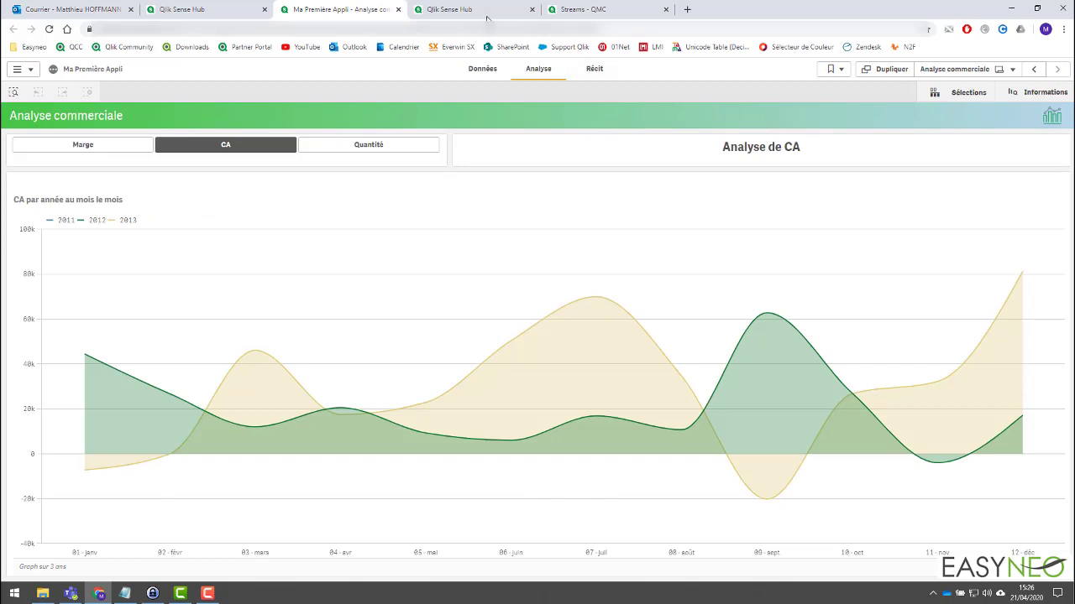
middle_click(382, 10)
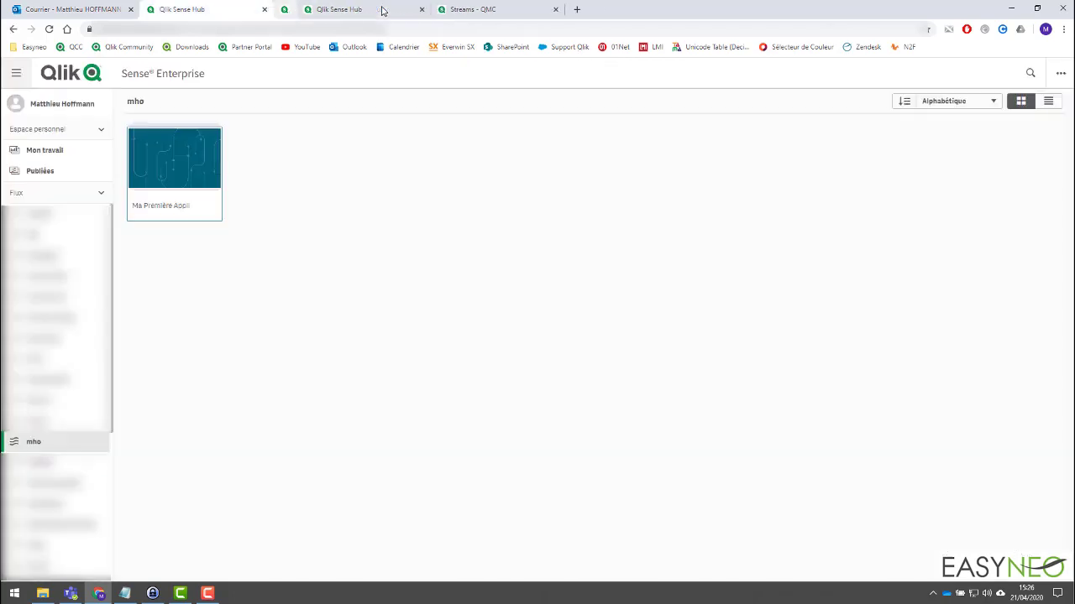
In the demo user's hub, open Ma Première Appli, browse its sheets from Dashboard to Analyse commerciale, and show the sheet list.
left_click(330, 10)
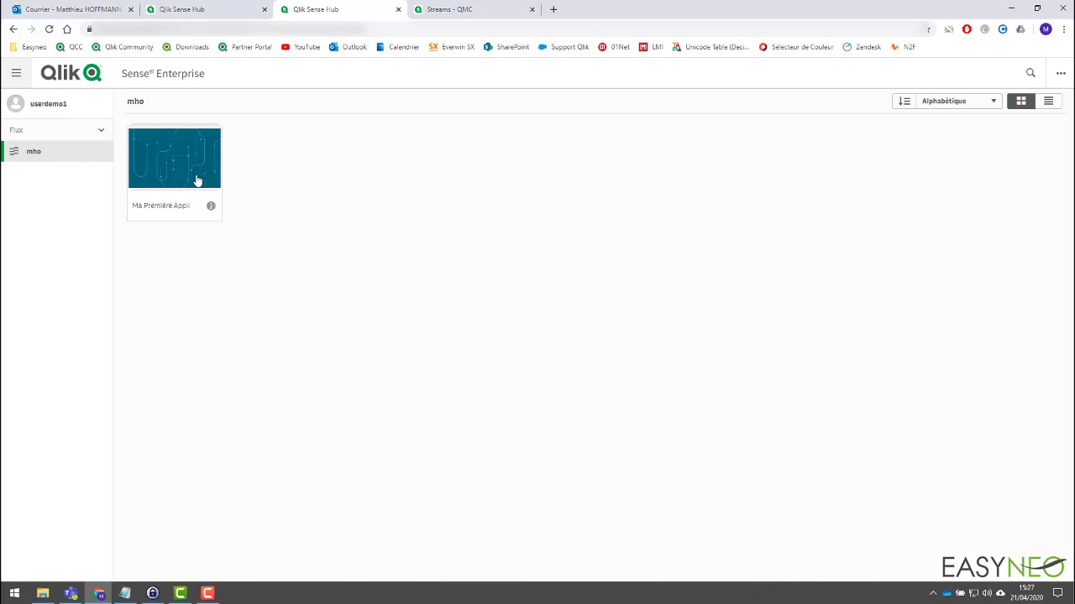
left_click(188, 151)
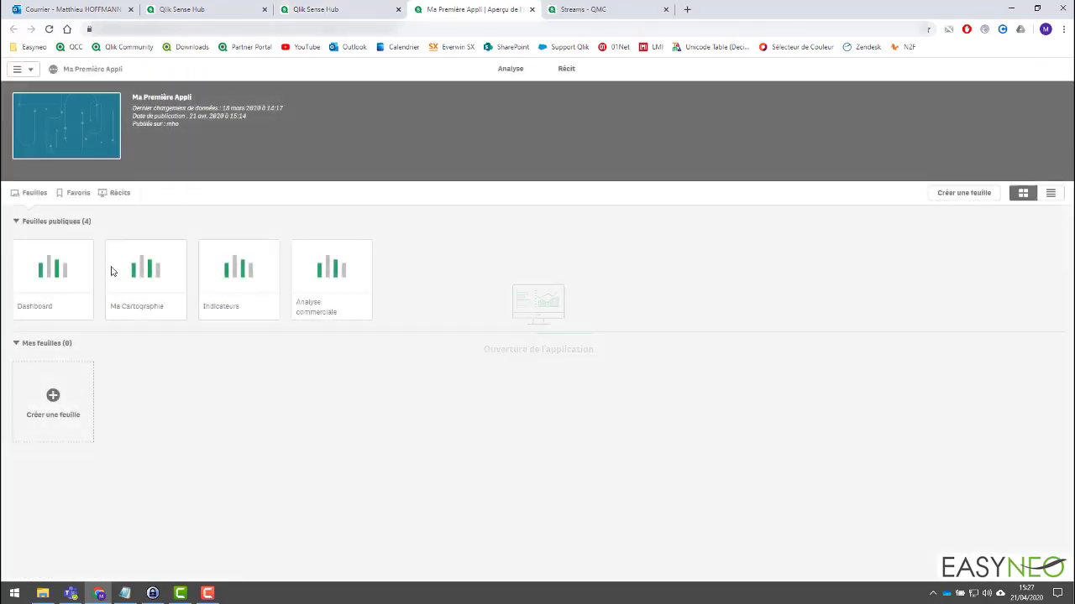
left_click(66, 268)
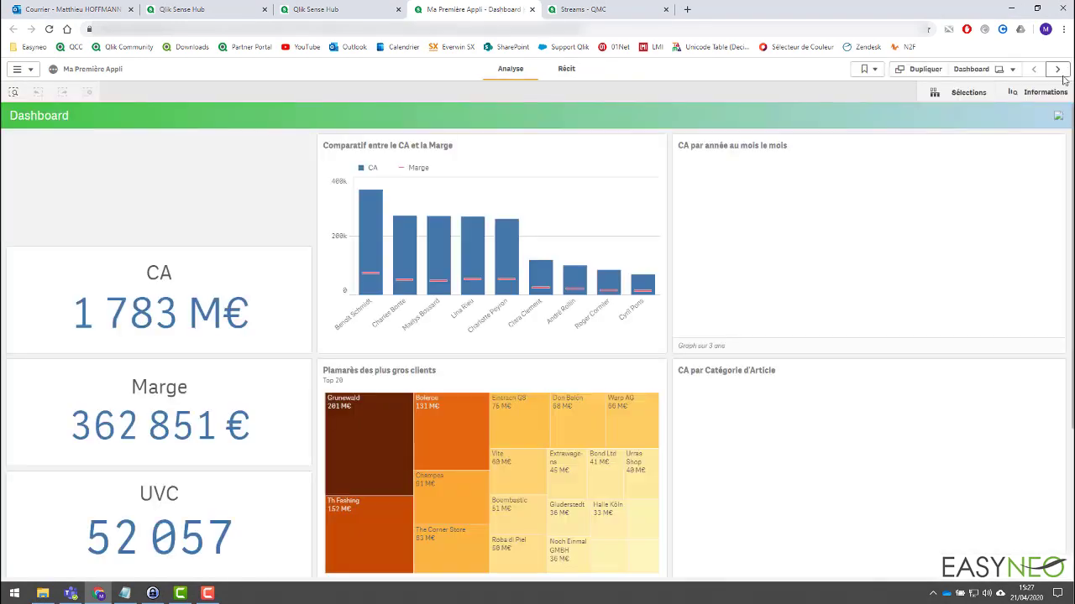
left_click(1059, 72)
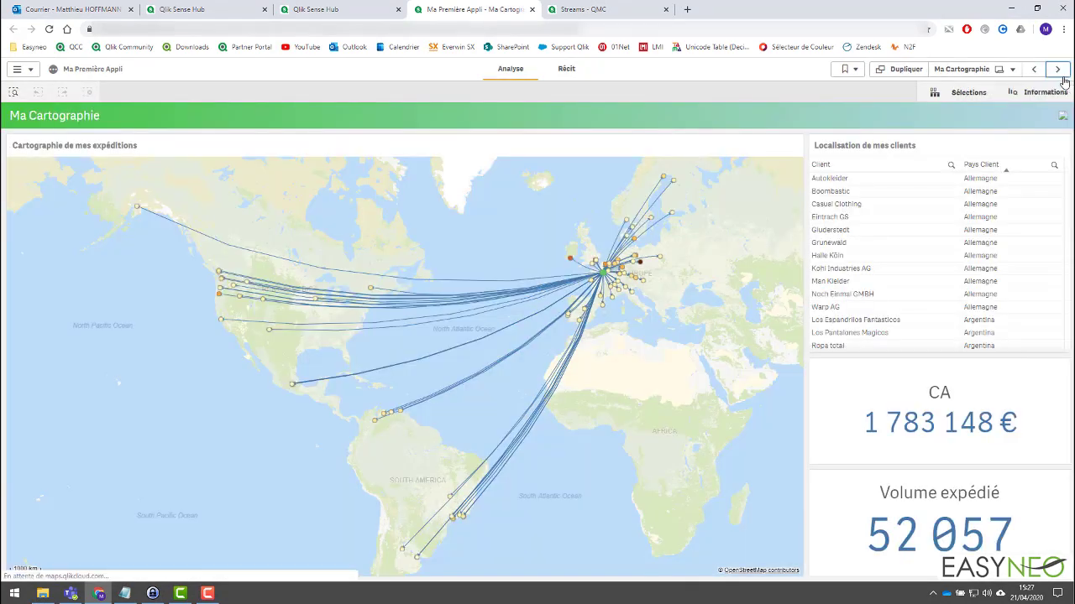
left_click(1060, 72)
left_click(1059, 73)
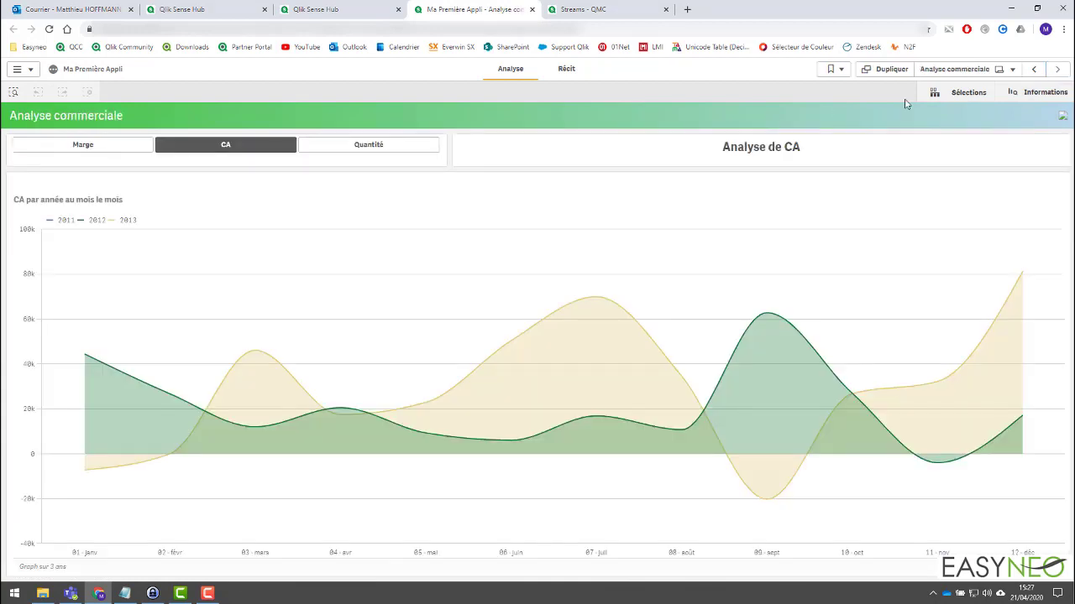
left_click(954, 71)
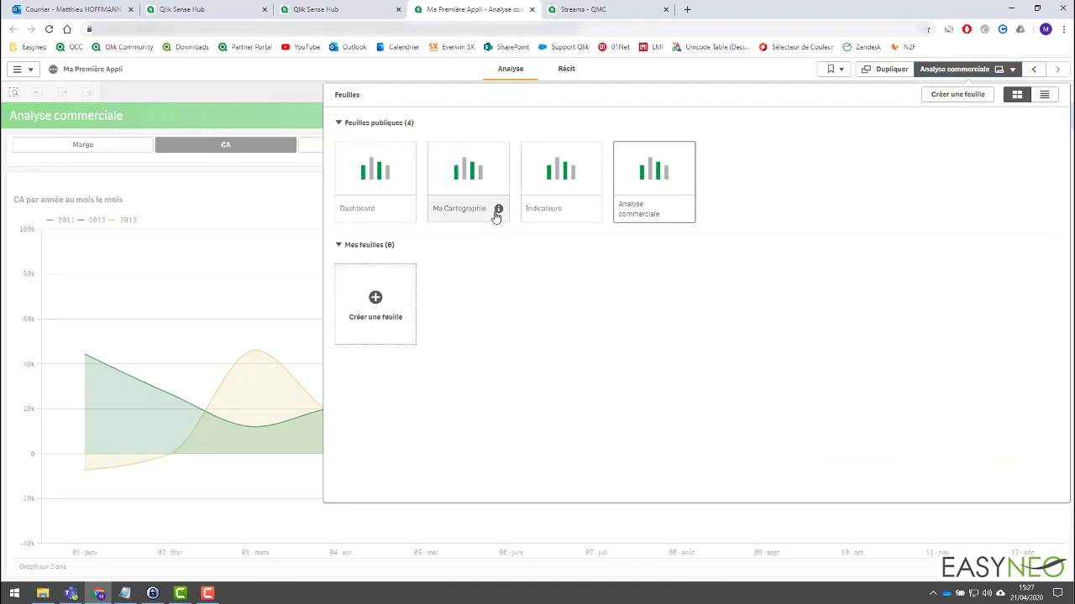
mouse_move(496, 216)
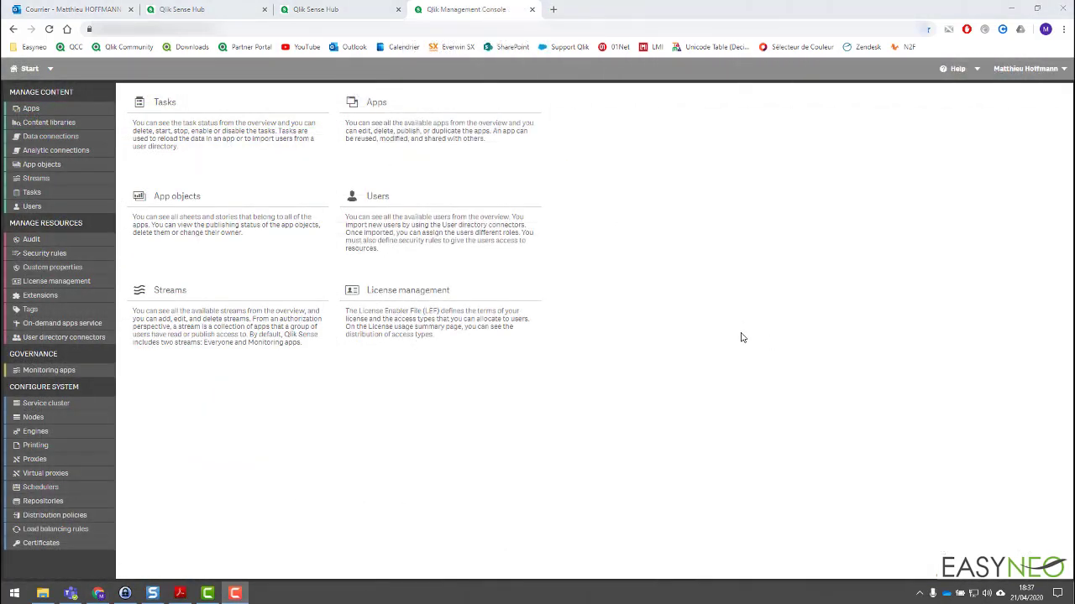
In the Qlik Management Console, open the published app Ma Première Appli from the list of apps.
left_click(445, 137)
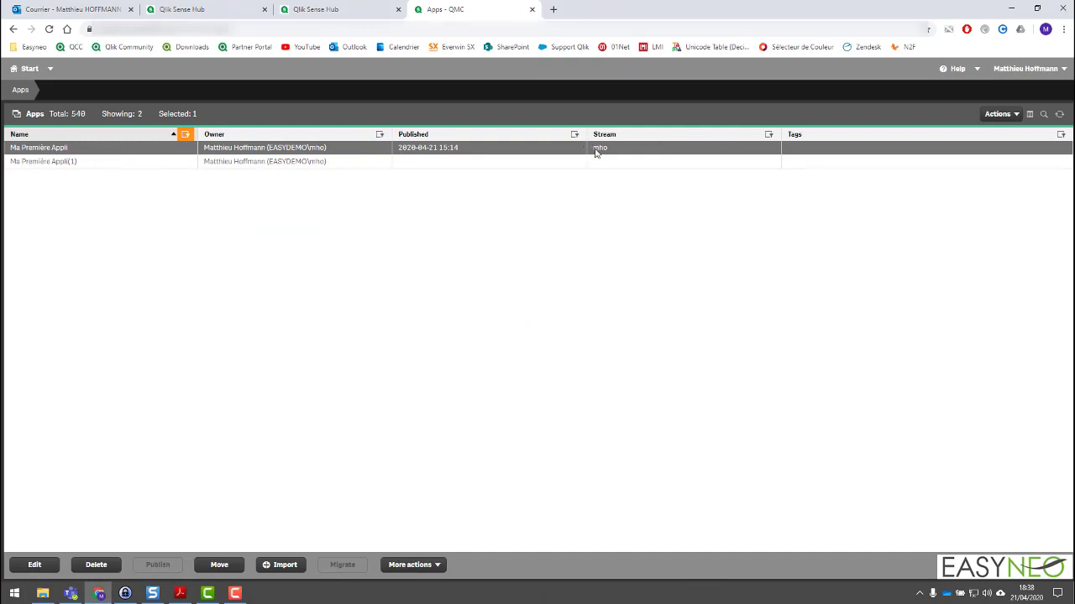
left_click(59, 161)
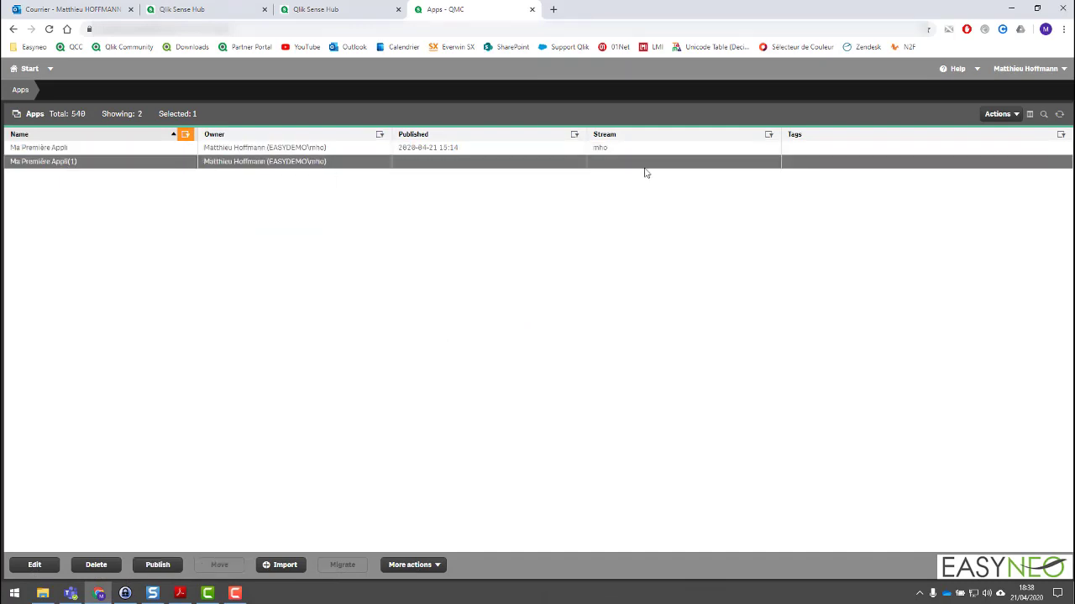
double_click(67, 148)
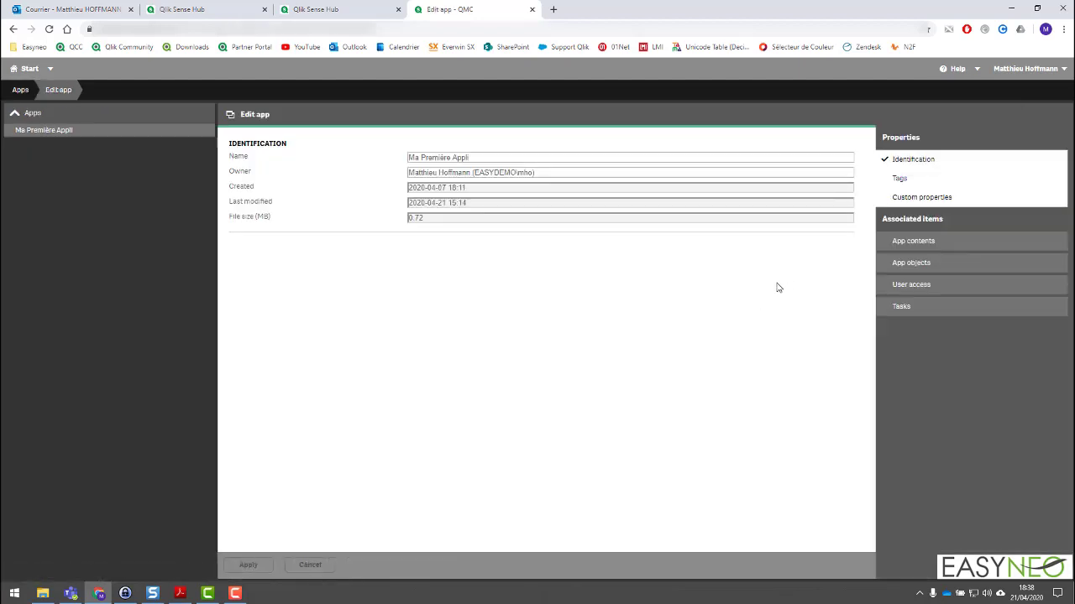
Examine the app objects associated with Ma Première Appli, covering its sheets, its story and the Ma Cartographie sheet.
left_click(915, 265)
left_click(274, 171)
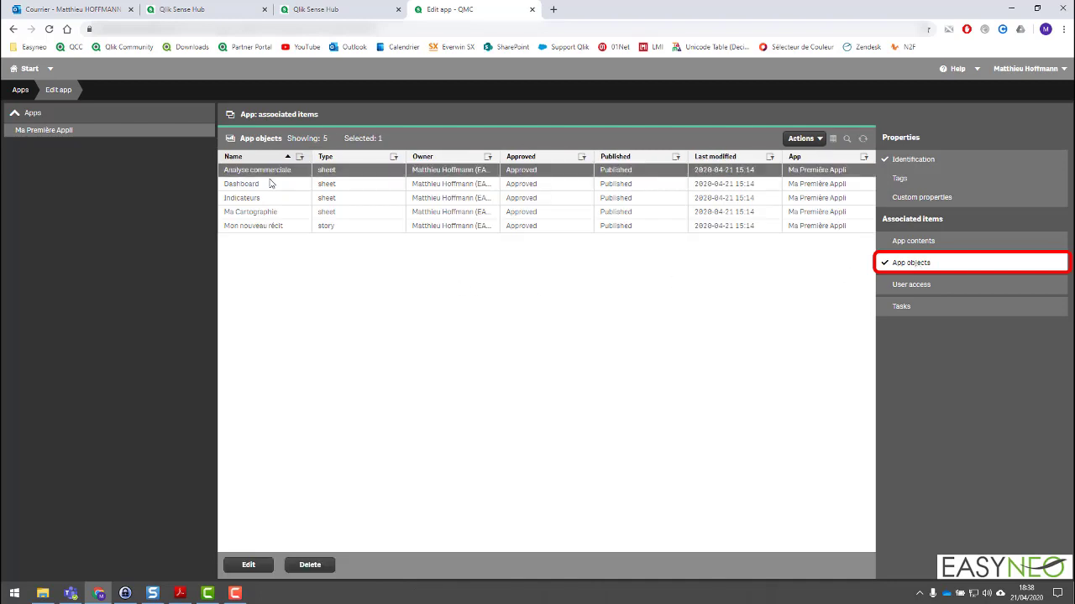
left_click(270, 183)
left_click(337, 200)
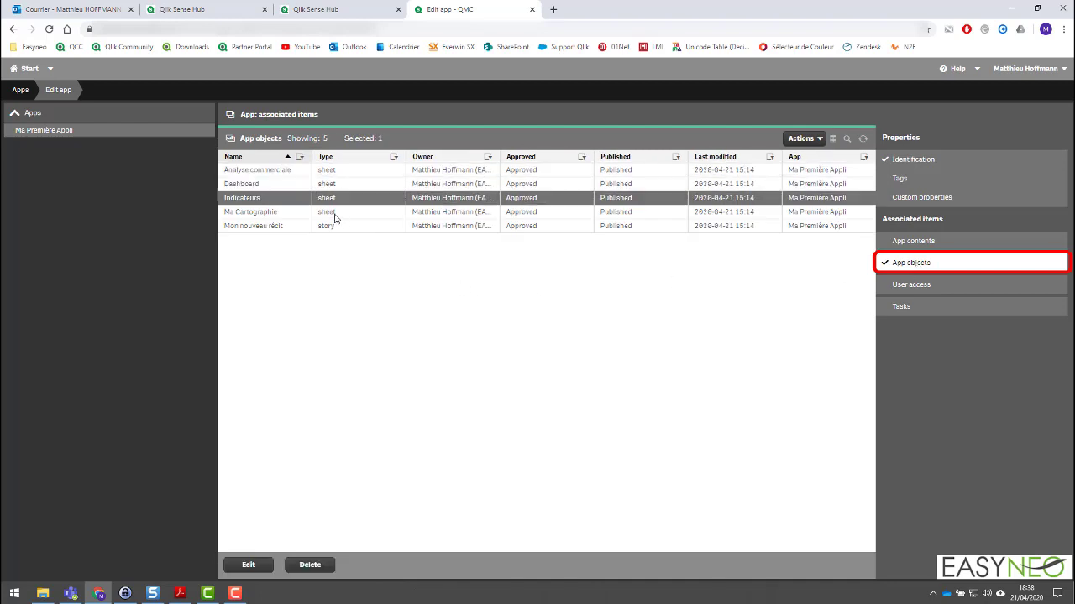
left_click(337, 214)
left_click(338, 229)
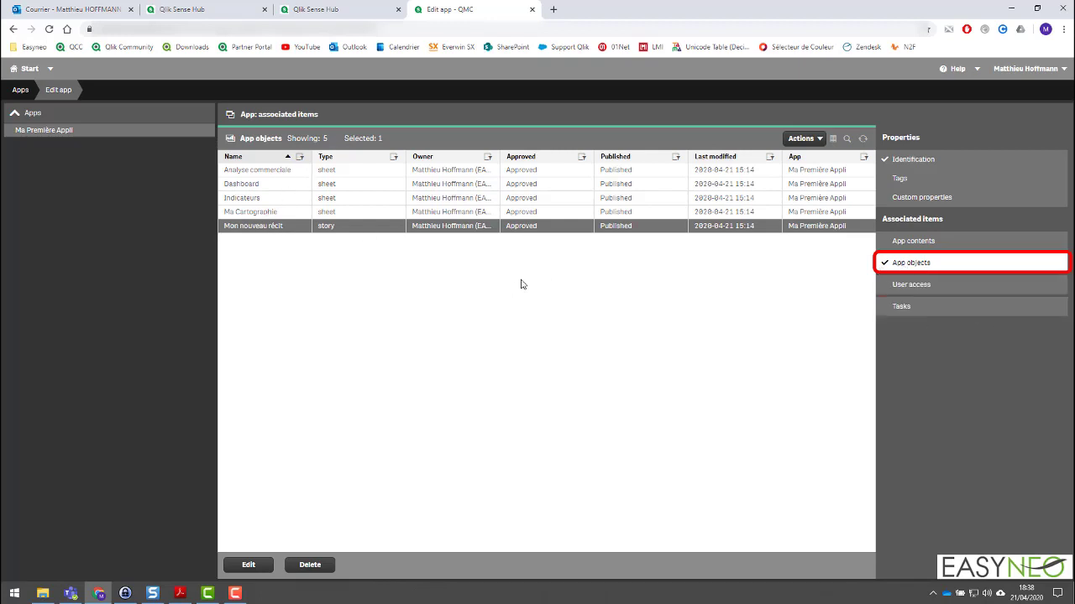
left_click(271, 215)
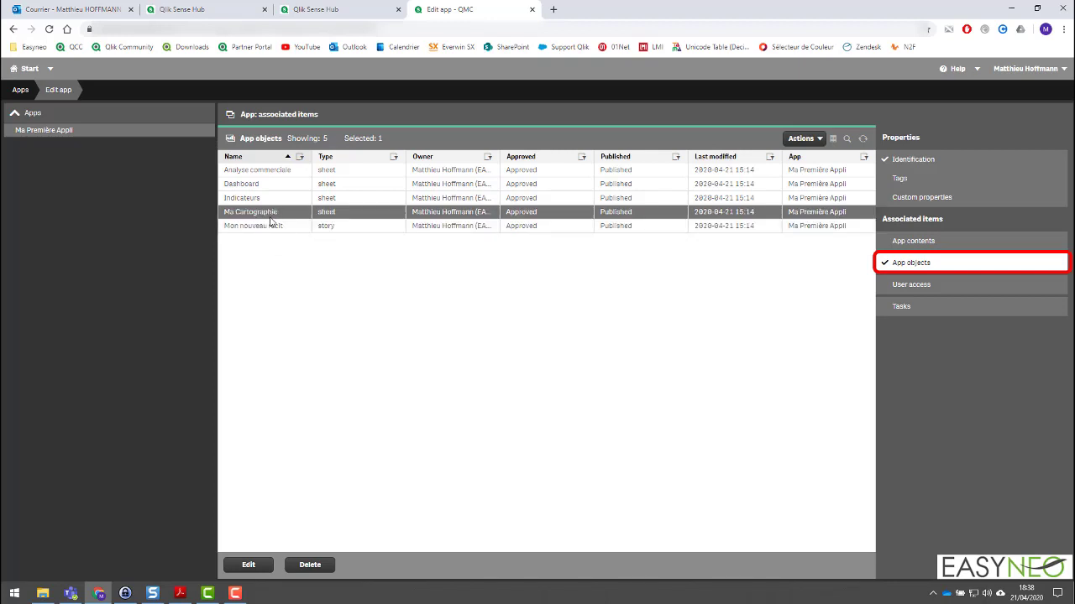
Find and open the security rule for access to the "mho" stream and examine its user conditions.
left_click(24, 68)
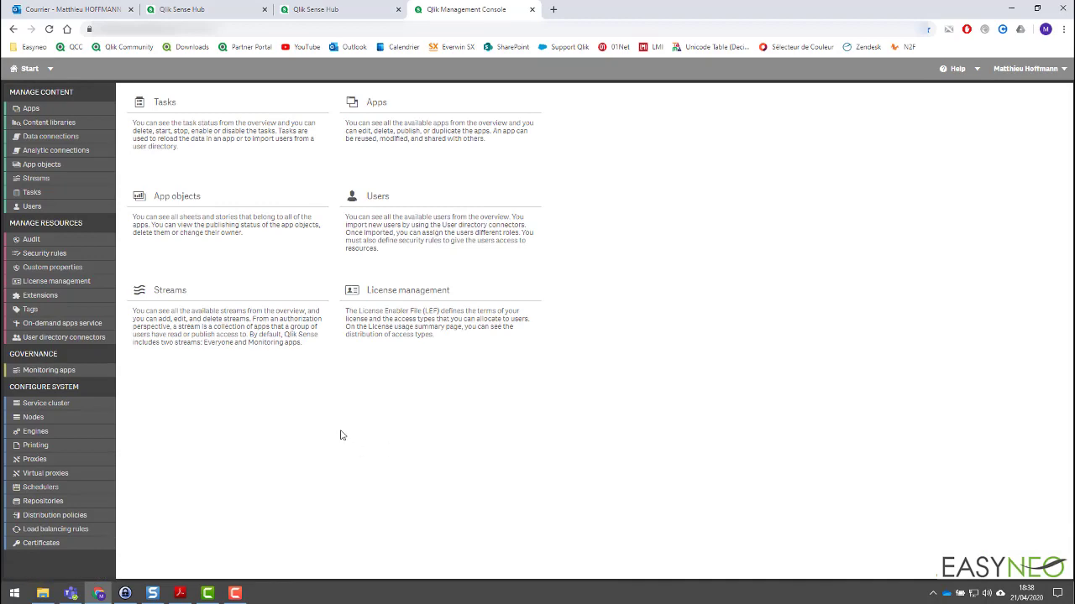
left_click(74, 254)
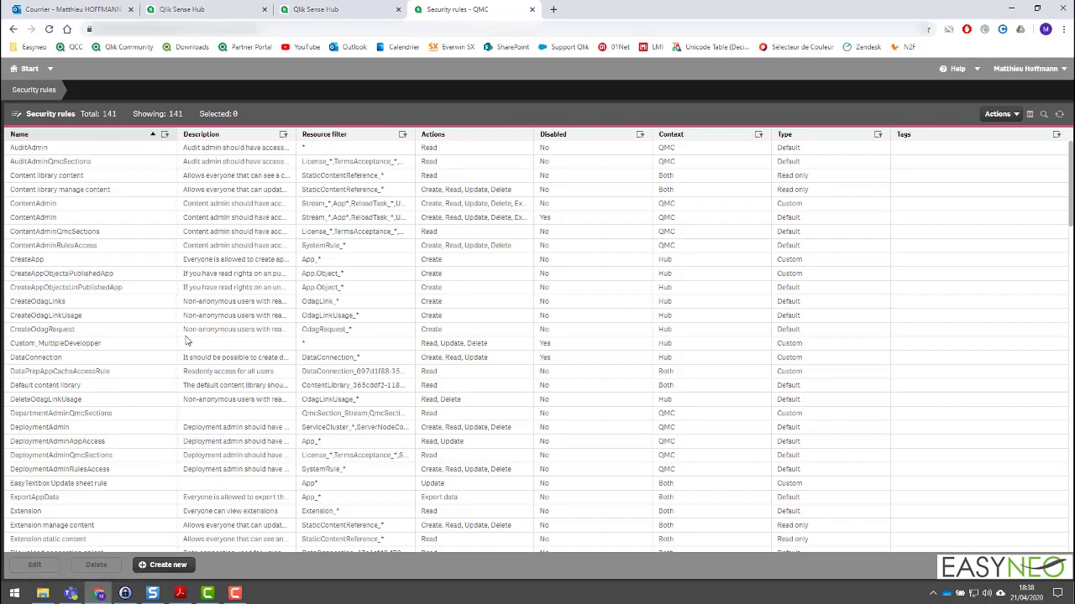
scroll(172, 363, "down", 15)
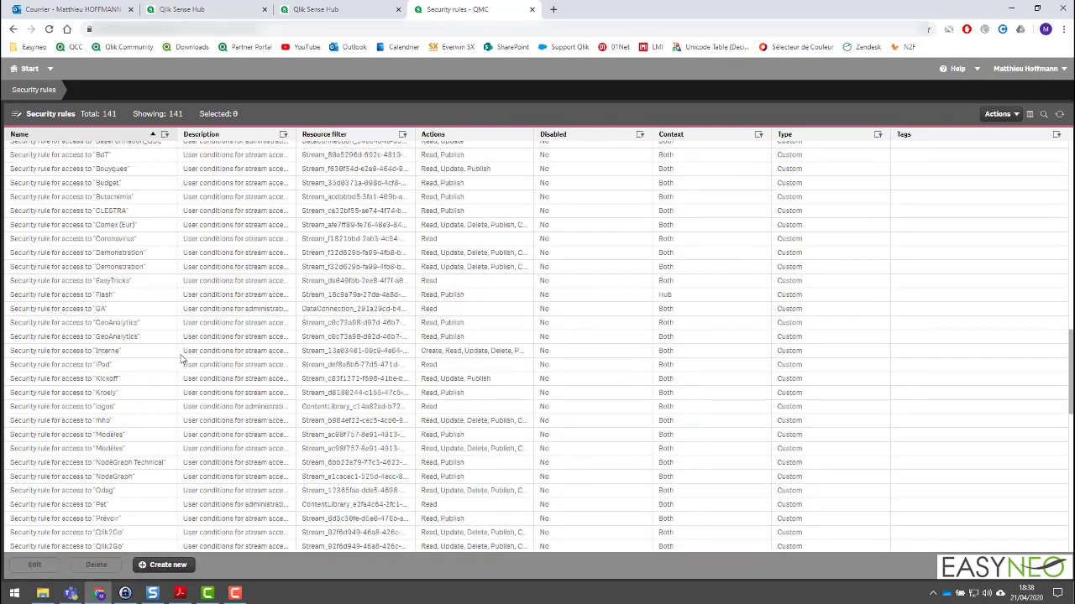
scroll(180, 359, "down", 5)
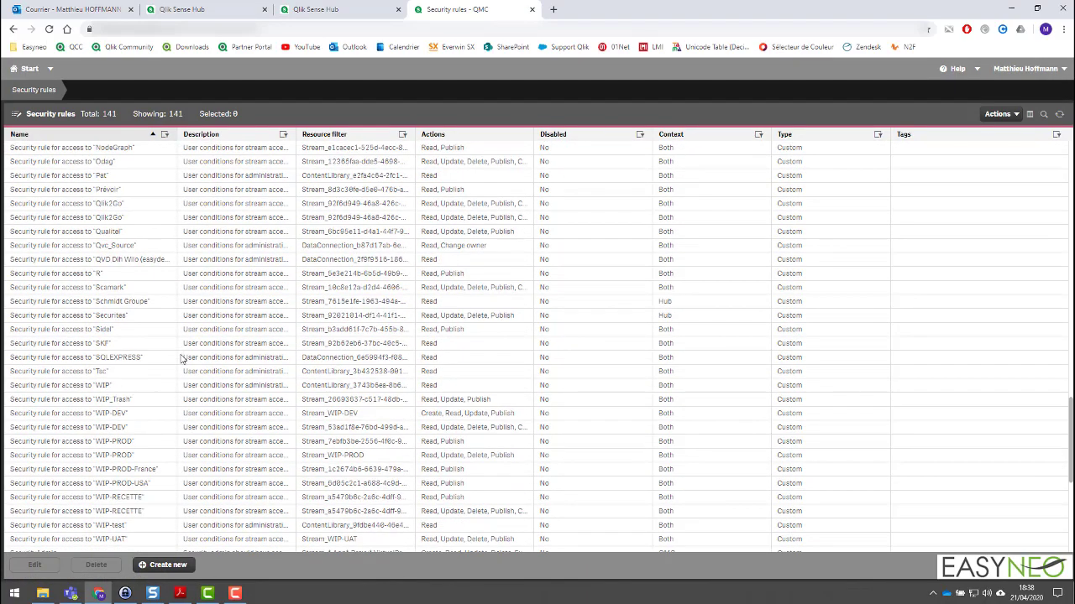
scroll(180, 358, "up", 3)
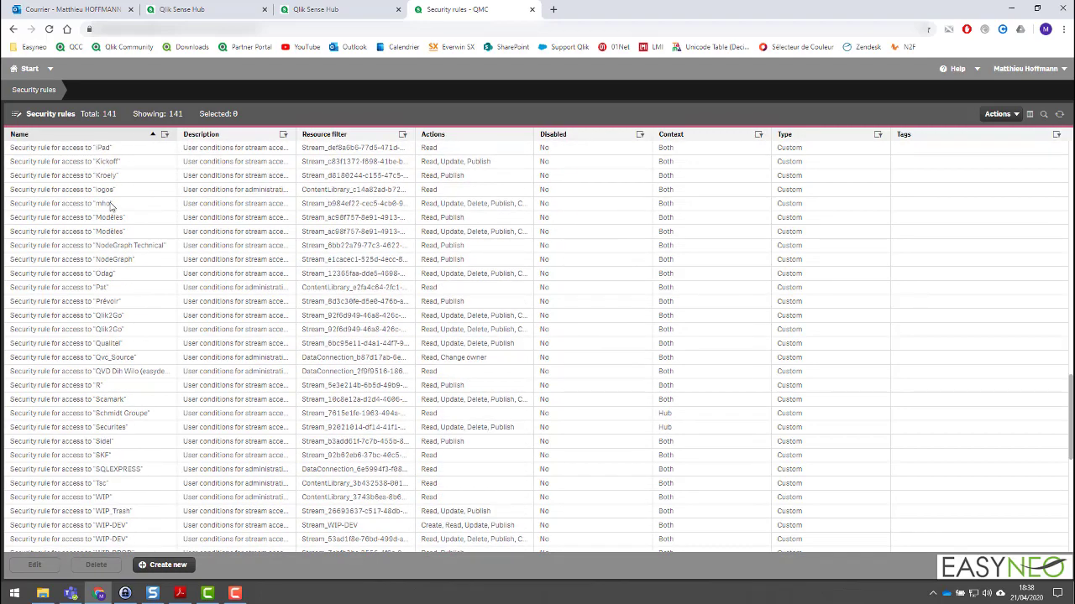
left_click(114, 204)
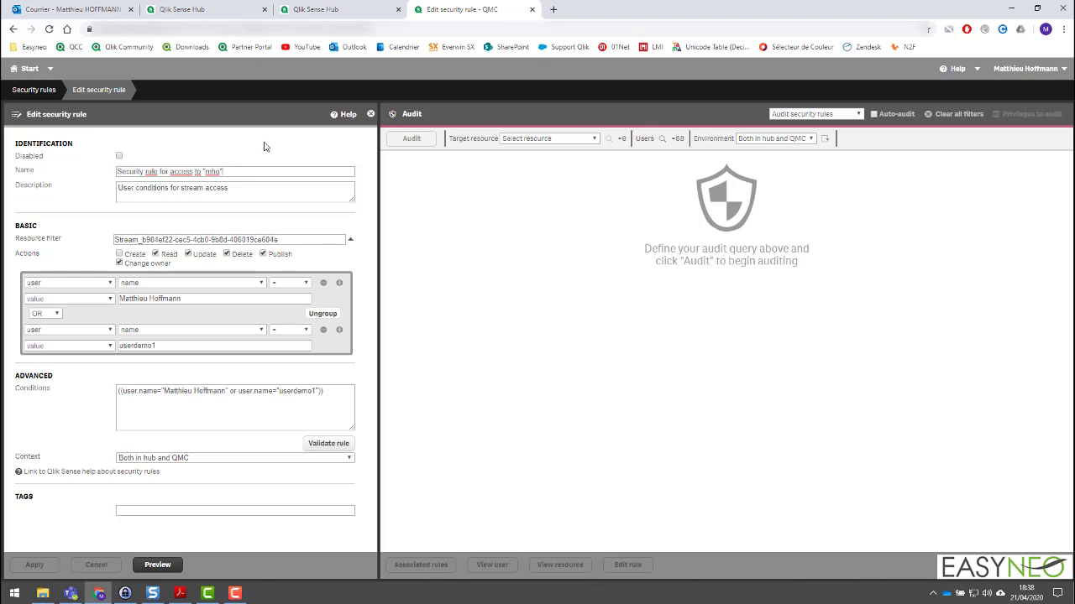
left_click(213, 300)
left_click(179, 346)
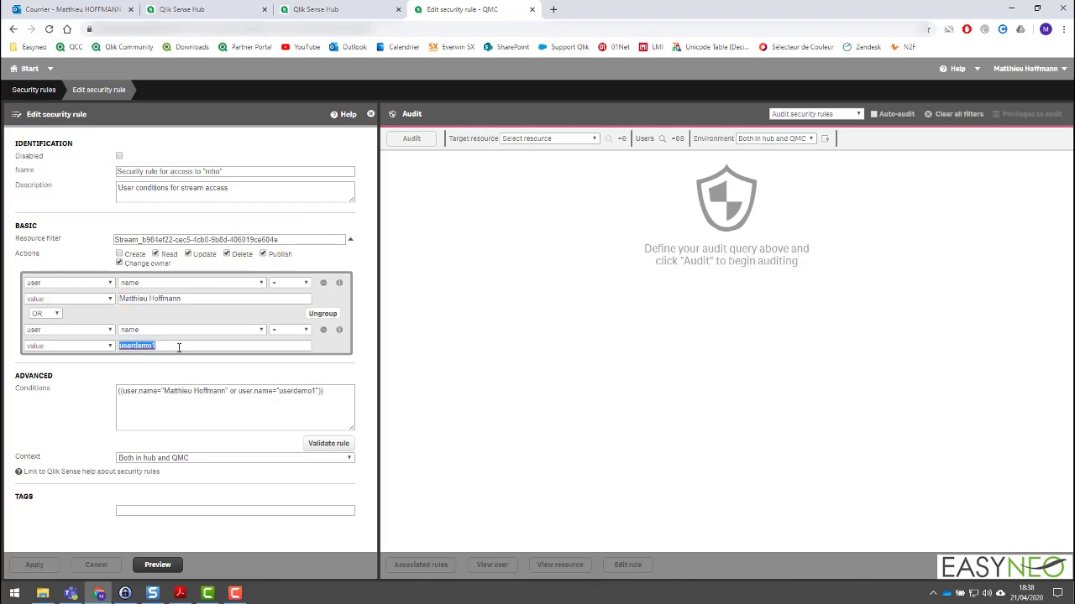
Create a new security rule from the App access template and name it "Access to Ma Première Appli".
left_click(34, 89)
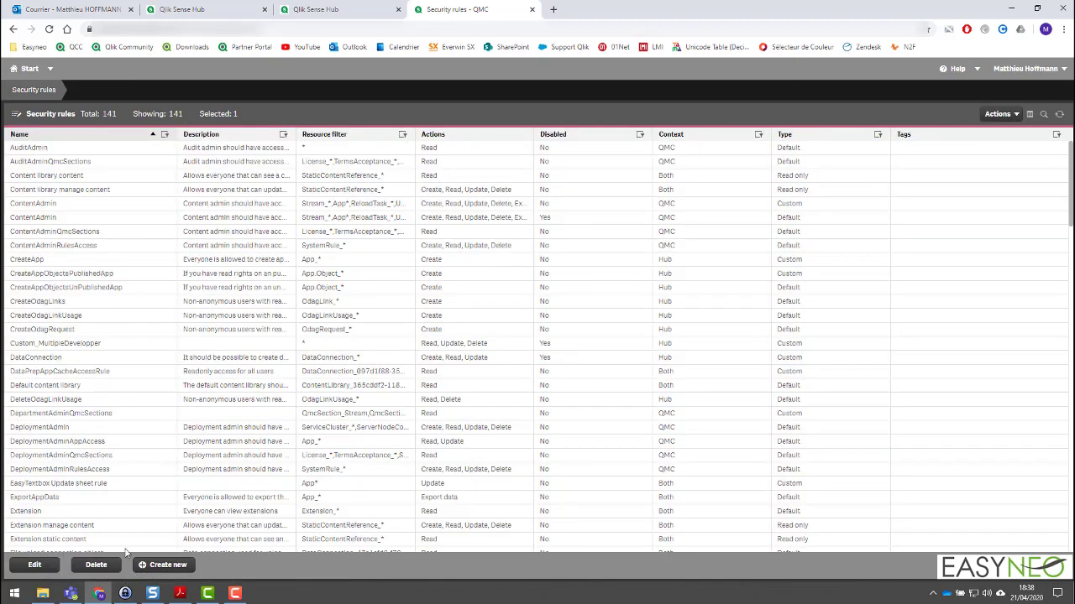
left_click(168, 565)
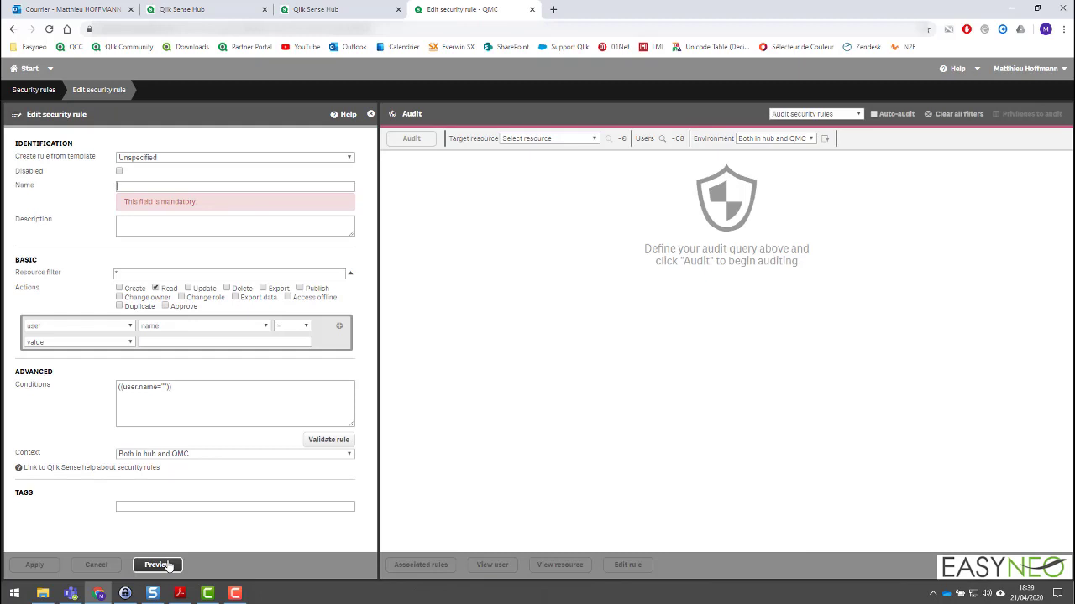
left_click(169, 159)
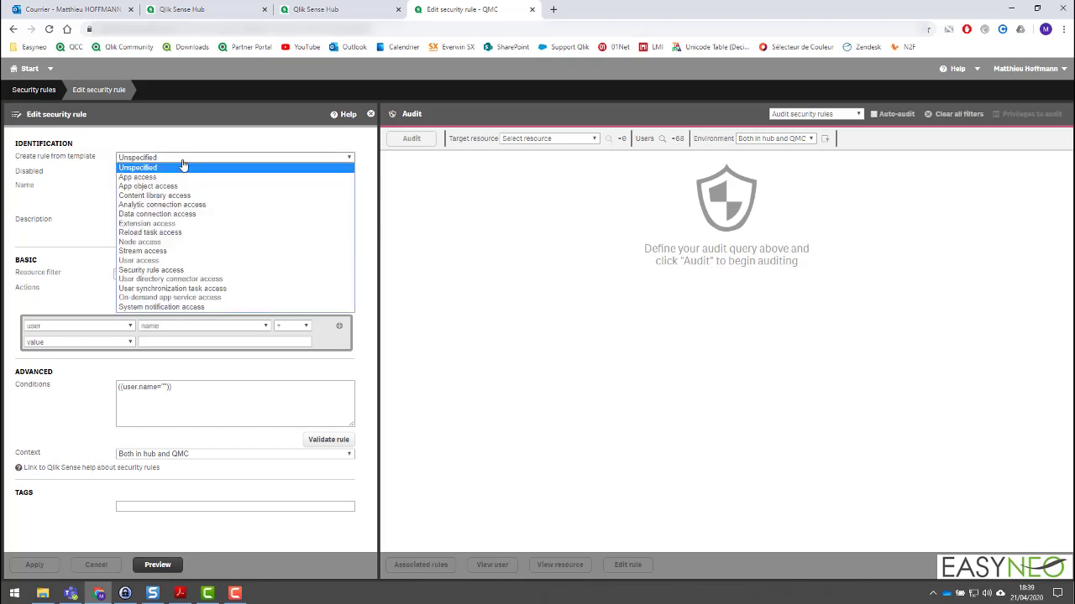
left_click(179, 177)
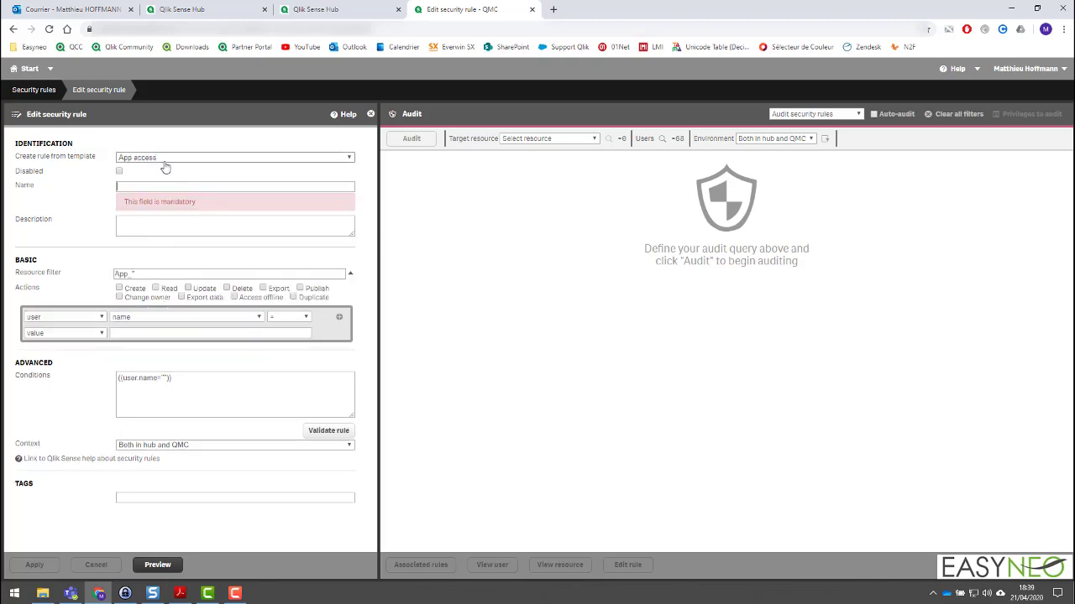
type("Access to Ma Première Appli")
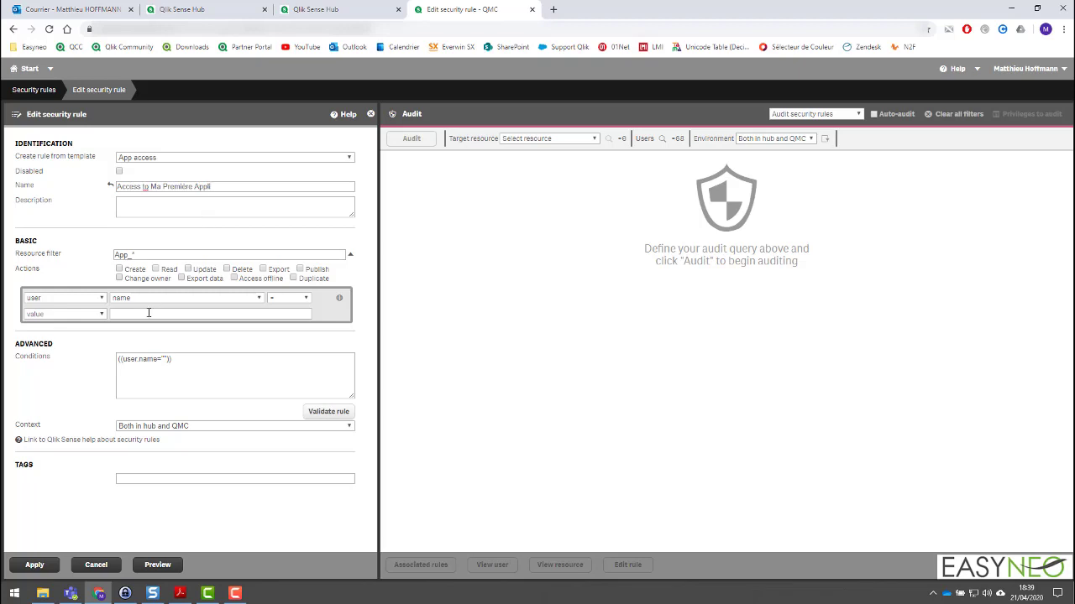
Allow the Read action in the new rule and set its context to Only in hub.
left_click(156, 269)
left_click(192, 428)
left_click(175, 443)
Set the rule's condition so that the #App resource's name equals Ma Première Appli.
left_click(67, 300)
left_click(74, 314)
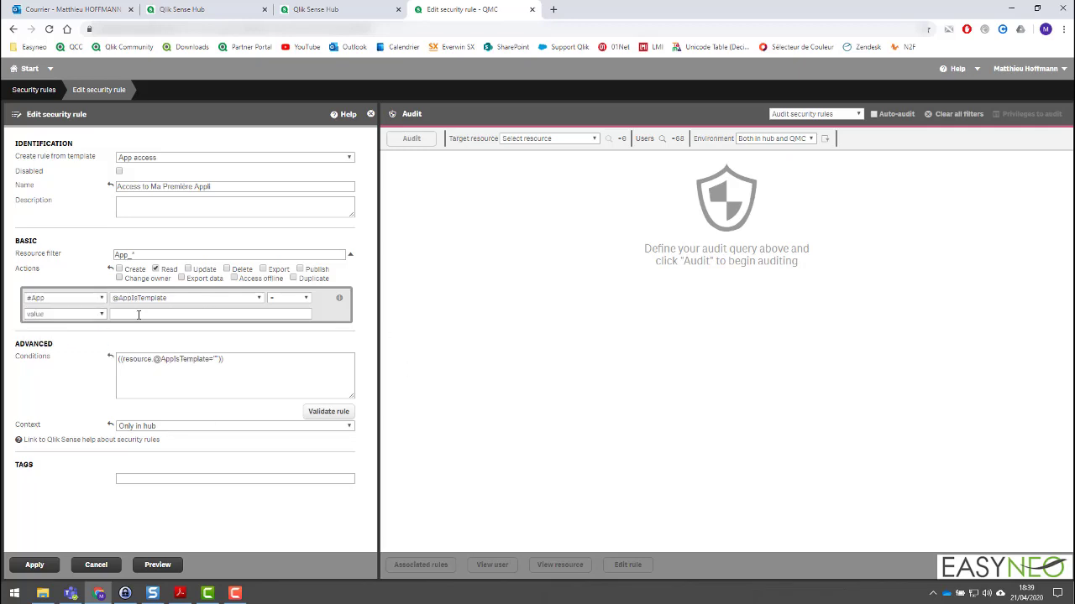
left_click(174, 298)
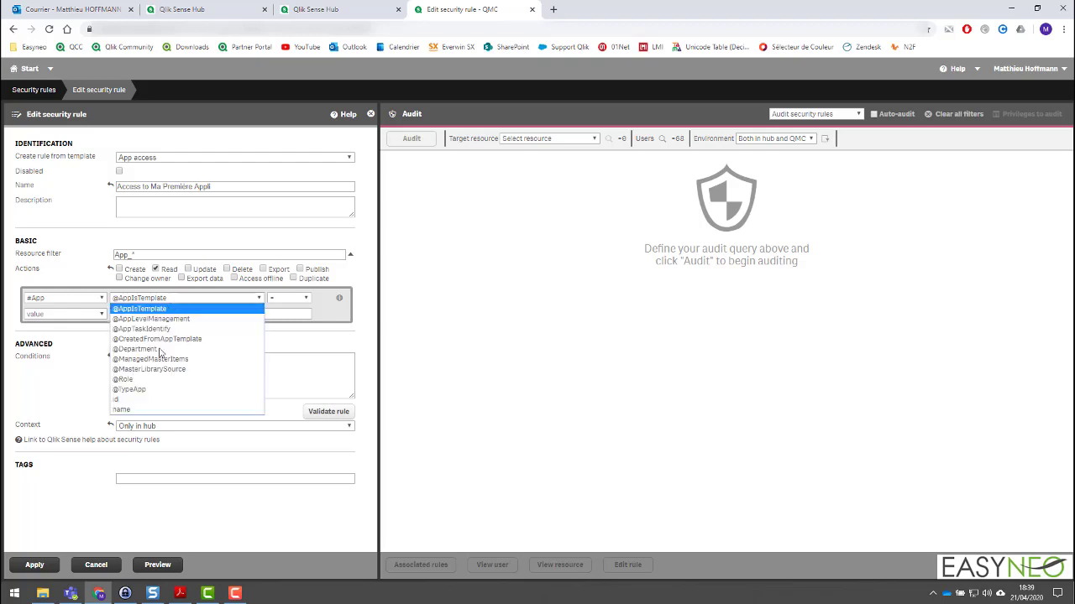
left_click(141, 408)
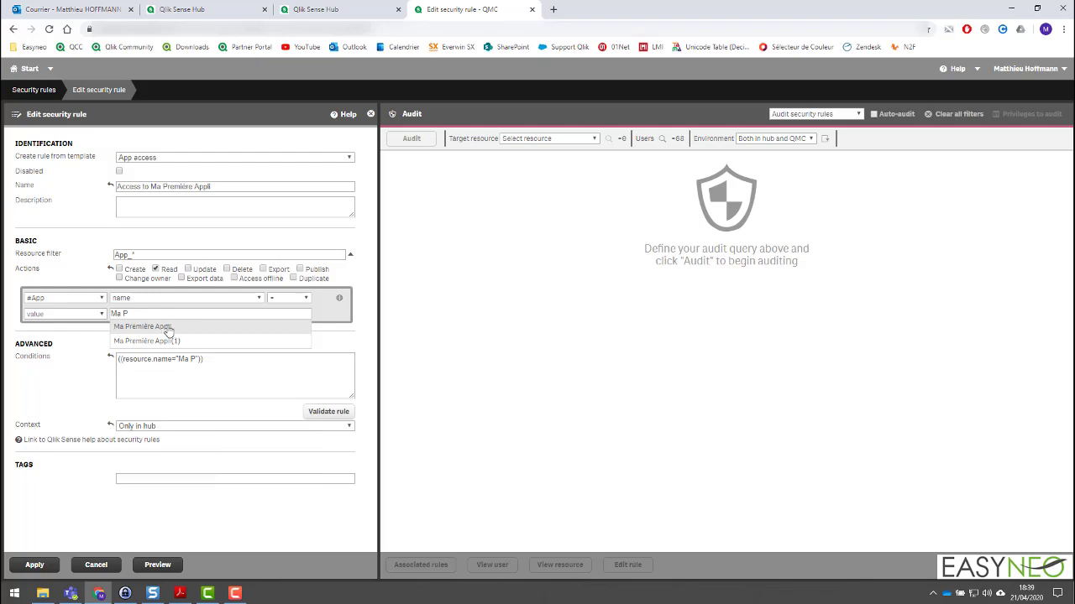
left_click(168, 327)
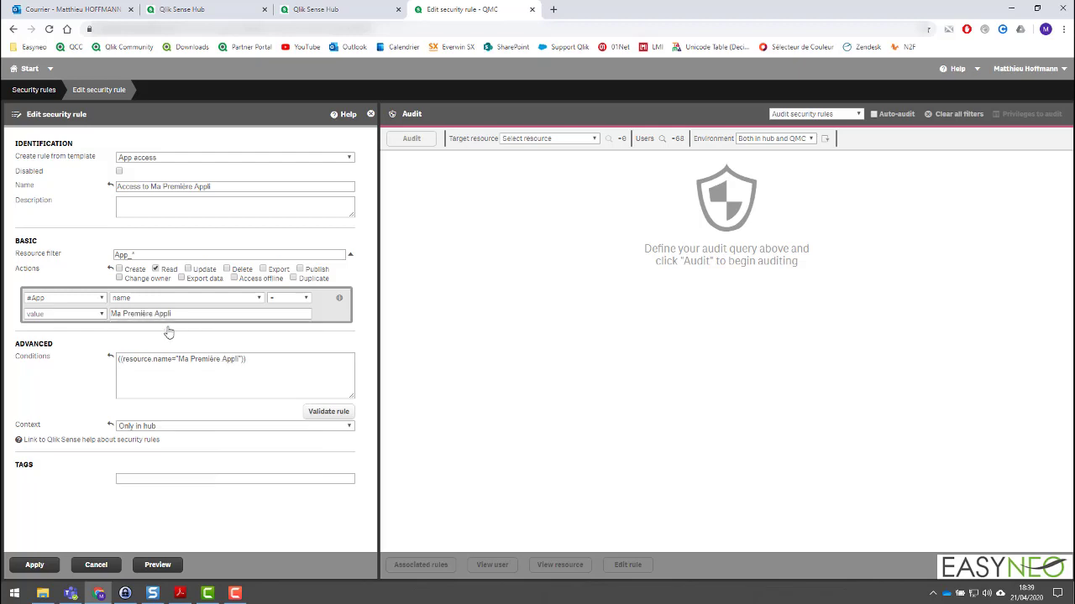
left_click(340, 299)
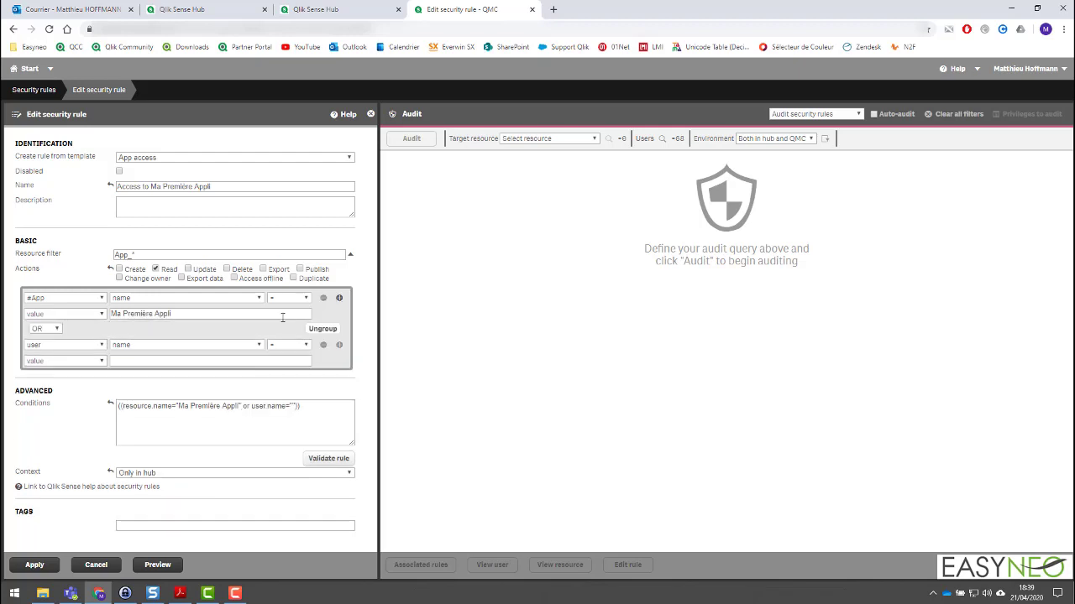
left_click(232, 361)
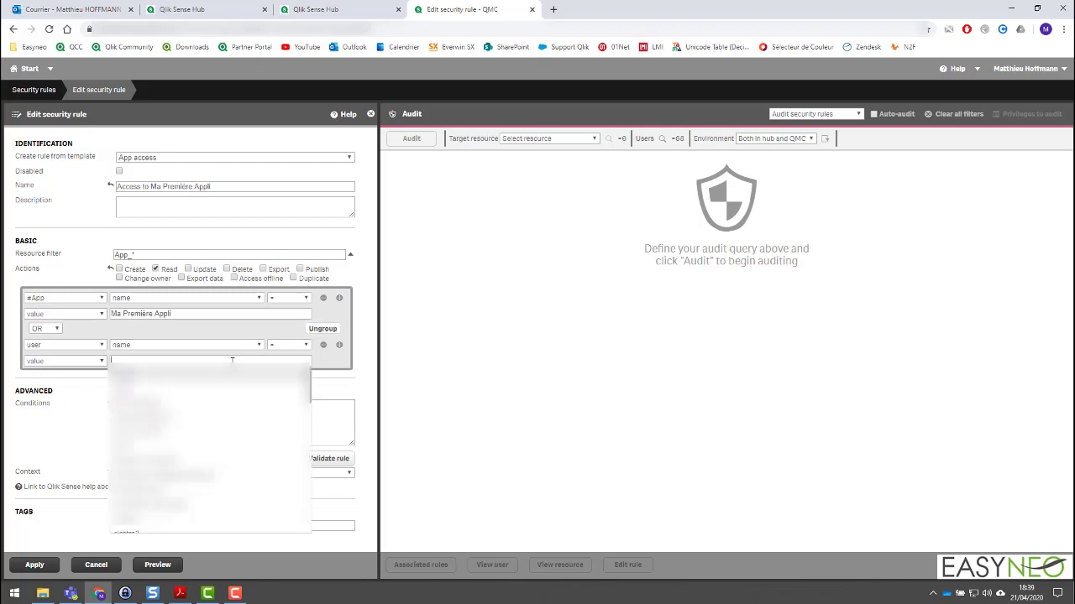
type("matt")
left_click(152, 376)
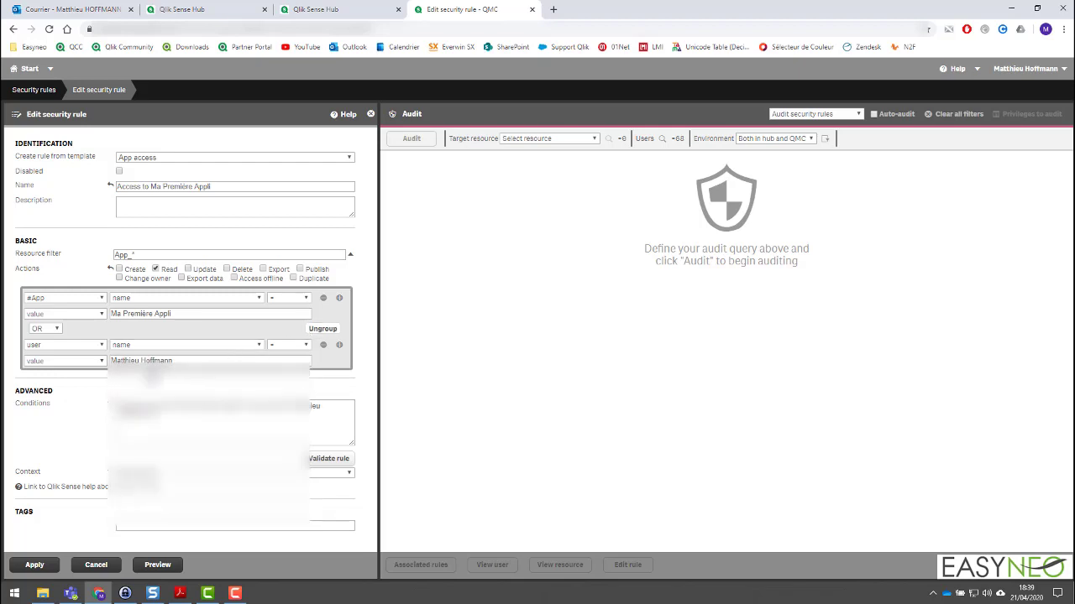
left_click(323, 345)
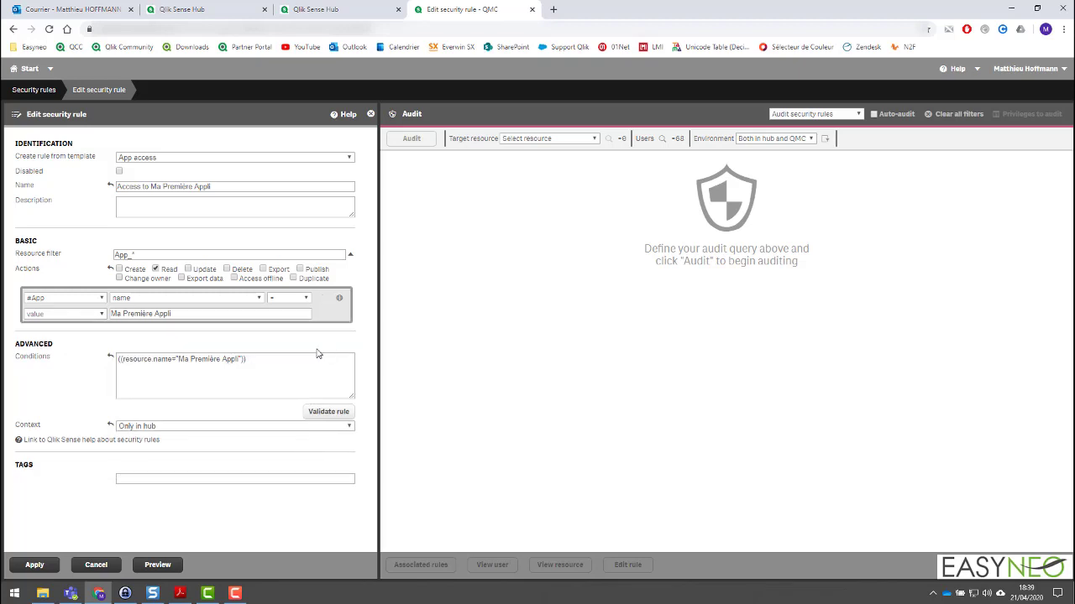
Add two user name conditions to the rule, one matching the administrator's own name and the other matching userdemo1, linked with OR.
left_click(340, 299)
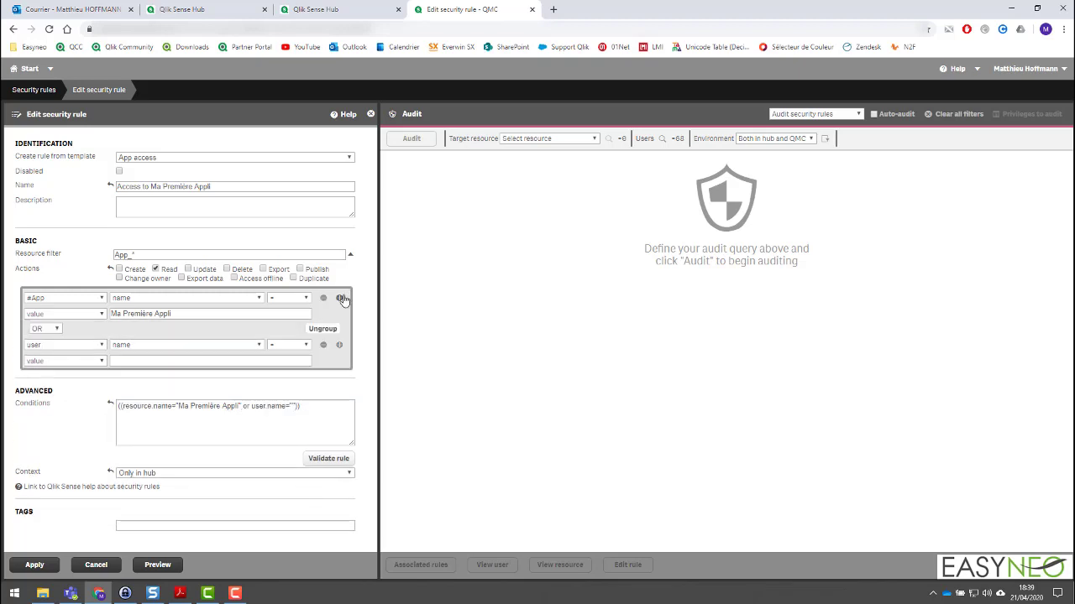
left_click(336, 347)
left_click(173, 359)
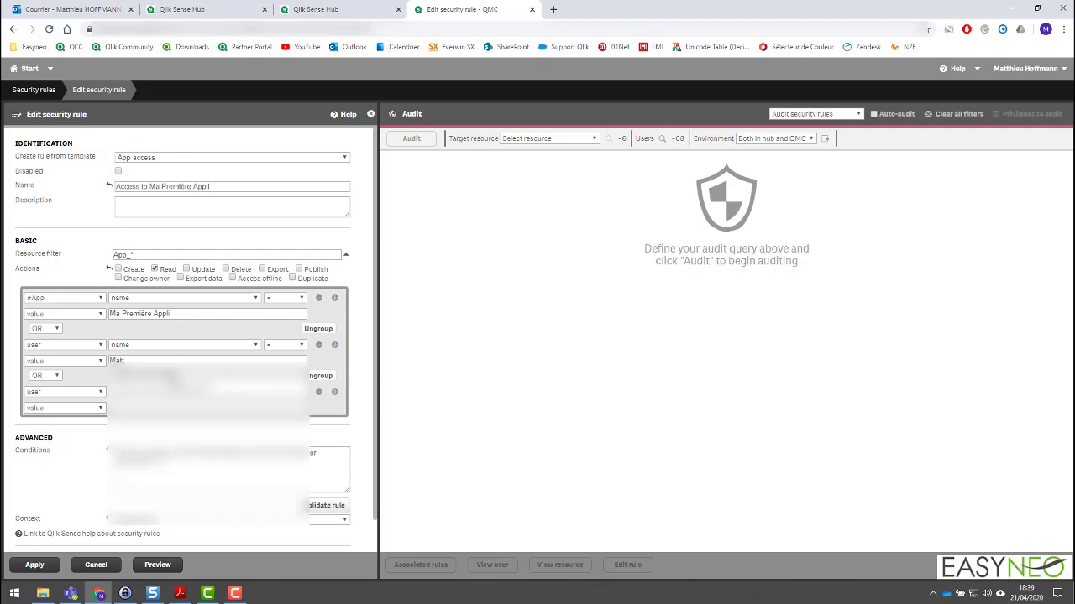
left_click(173, 379)
left_click(191, 407)
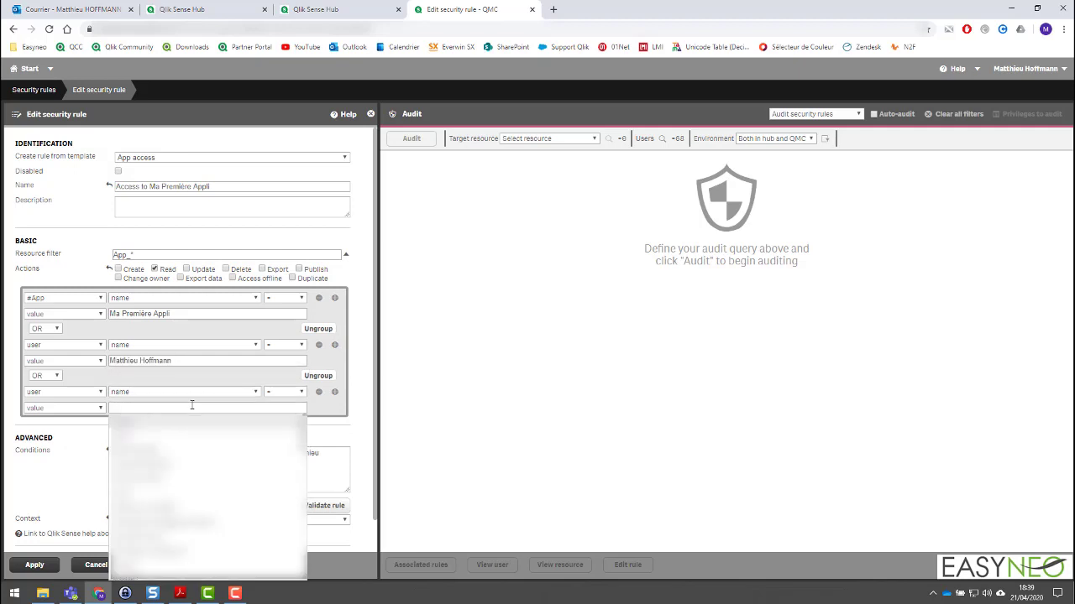
type("user")
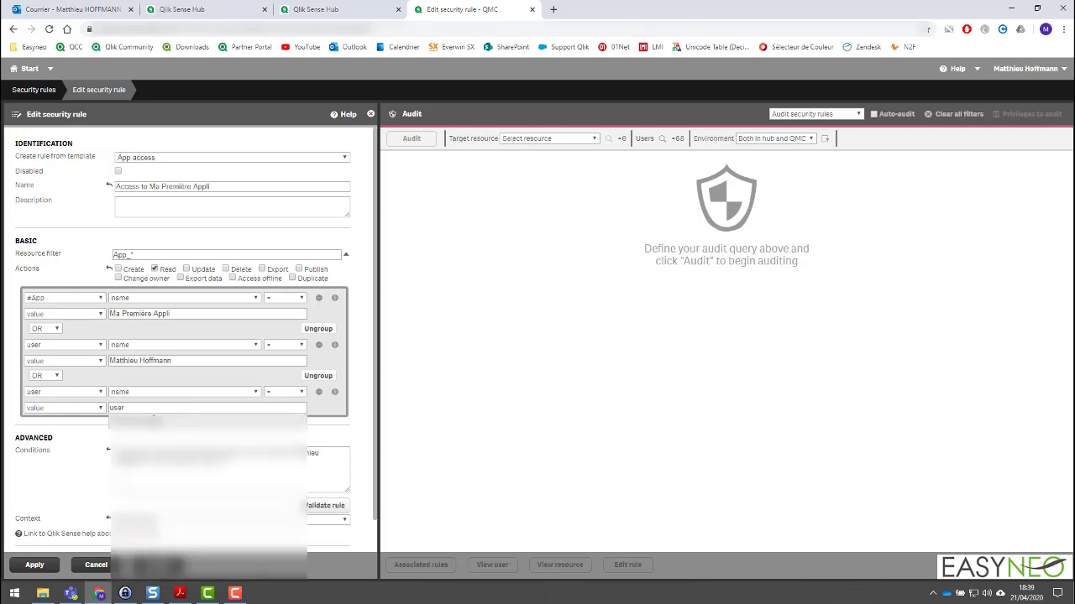
left_click(143, 422)
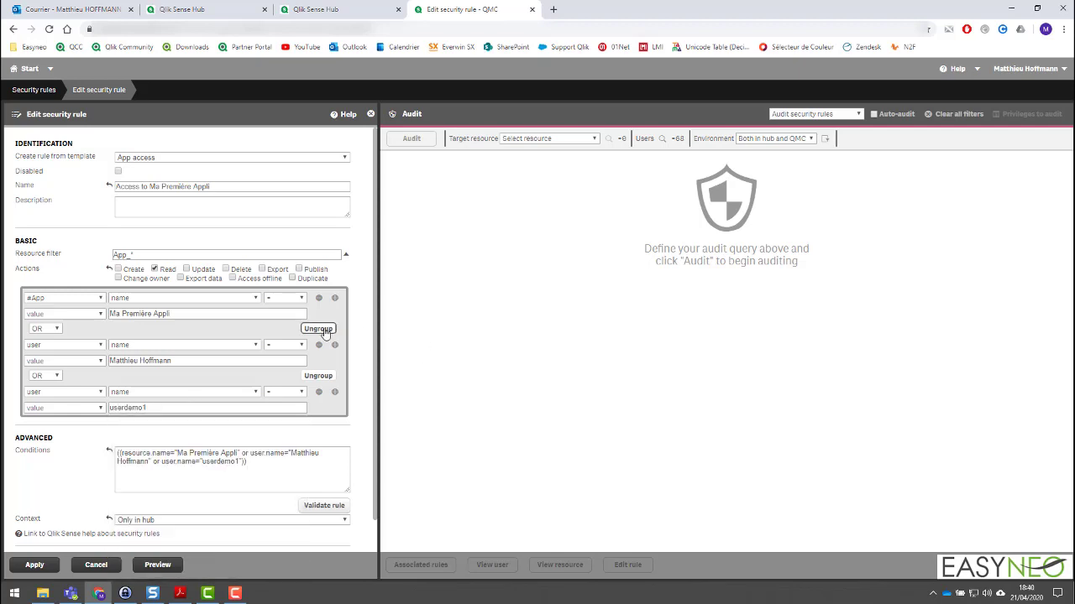
Ungroup the app condition from the two user conditions and link it to them with AND.
left_click(318, 329)
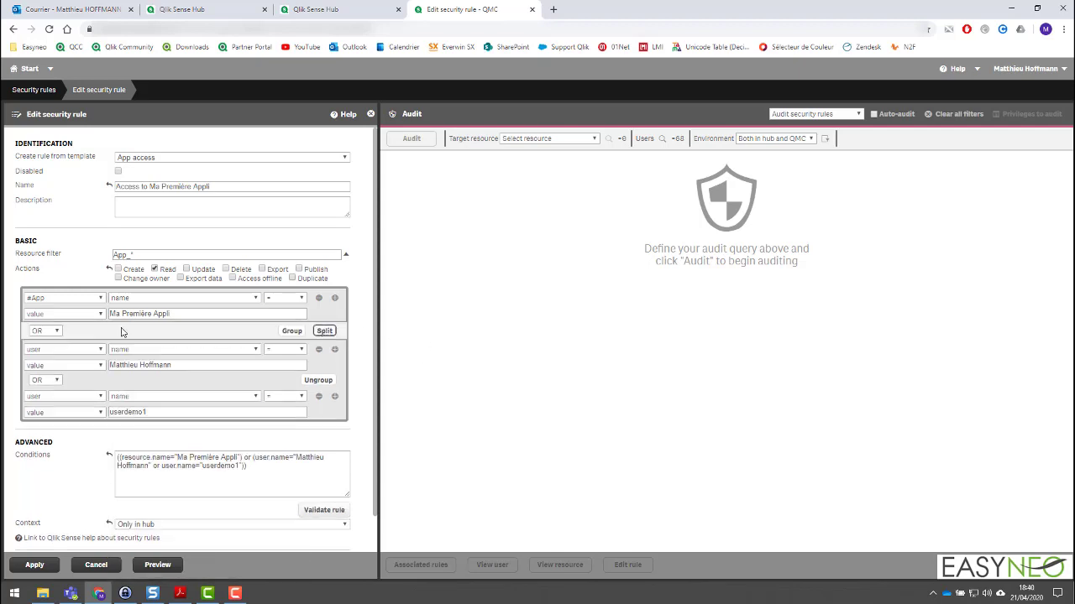
left_click(49, 331)
left_click(40, 342)
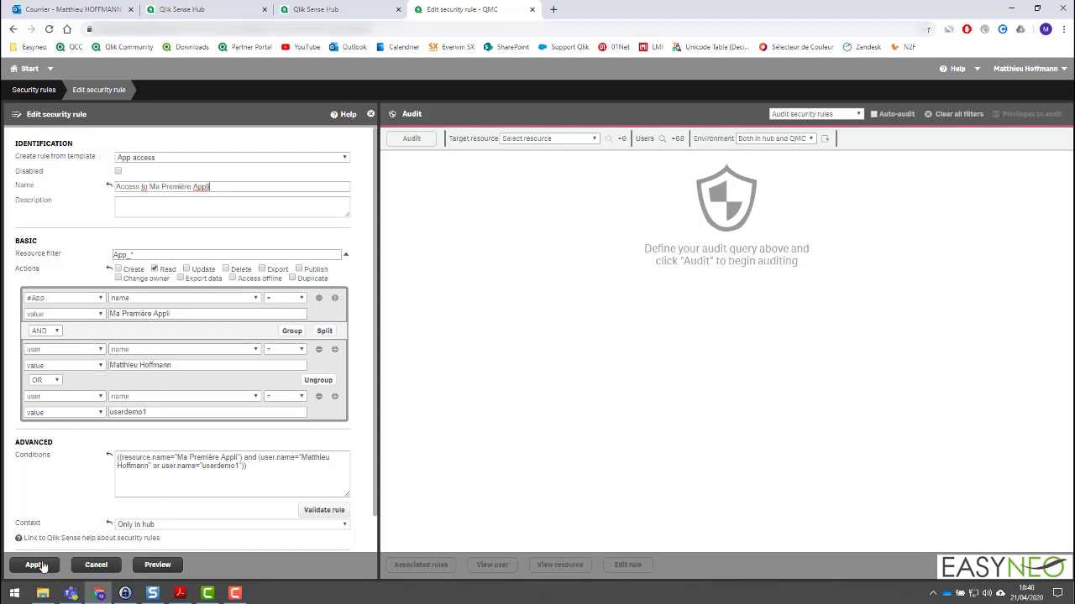
Preview the access granted by the Access to Ma Première Appli rule and apply the rule.
left_click(142, 569)
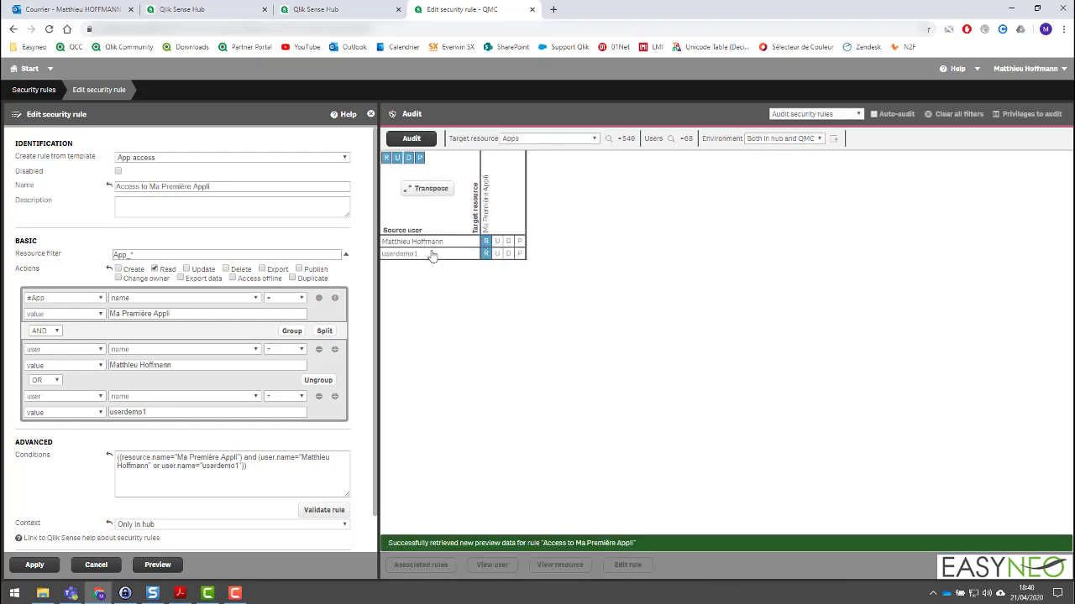
left_click(35, 565)
Refresh the mho stream in both users' hubs, check that userdemo1 can open Ma Première Appli, and close the app.
left_click(227, 7)
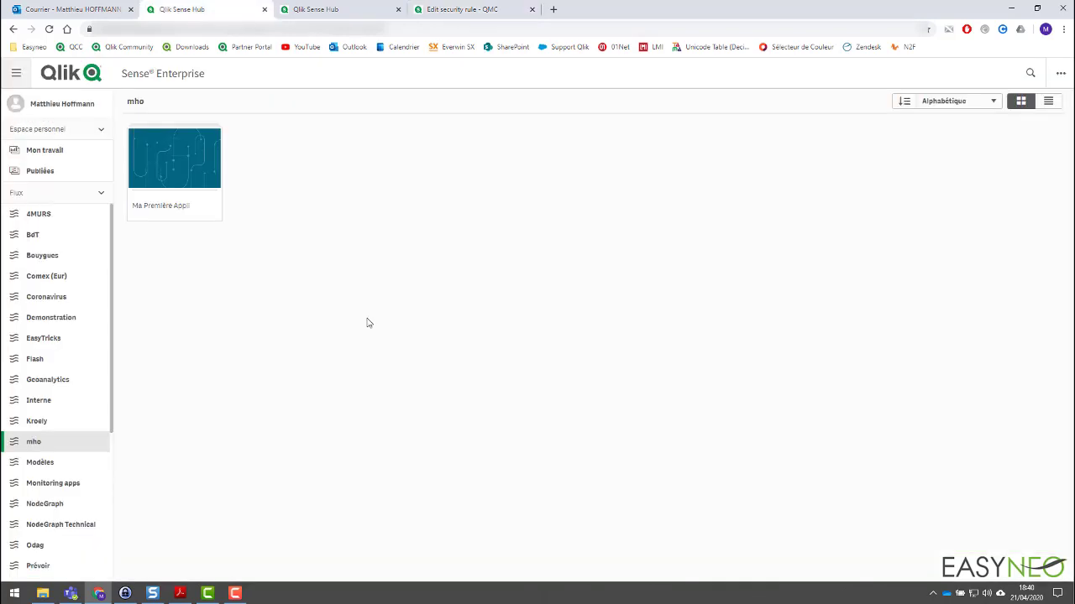
key("F5")
left_click(324, 9)
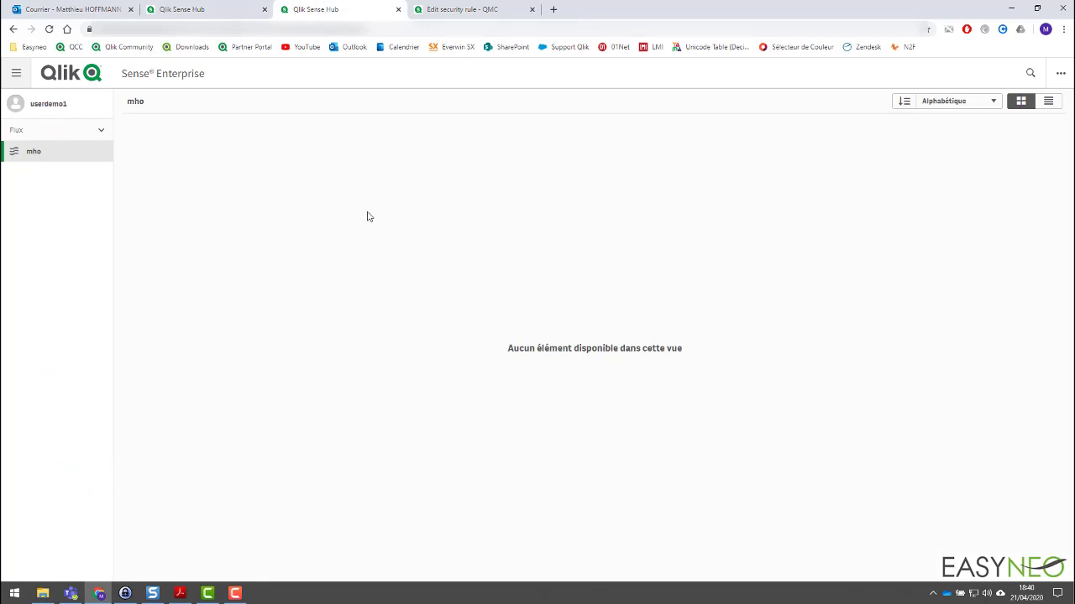
key("F5")
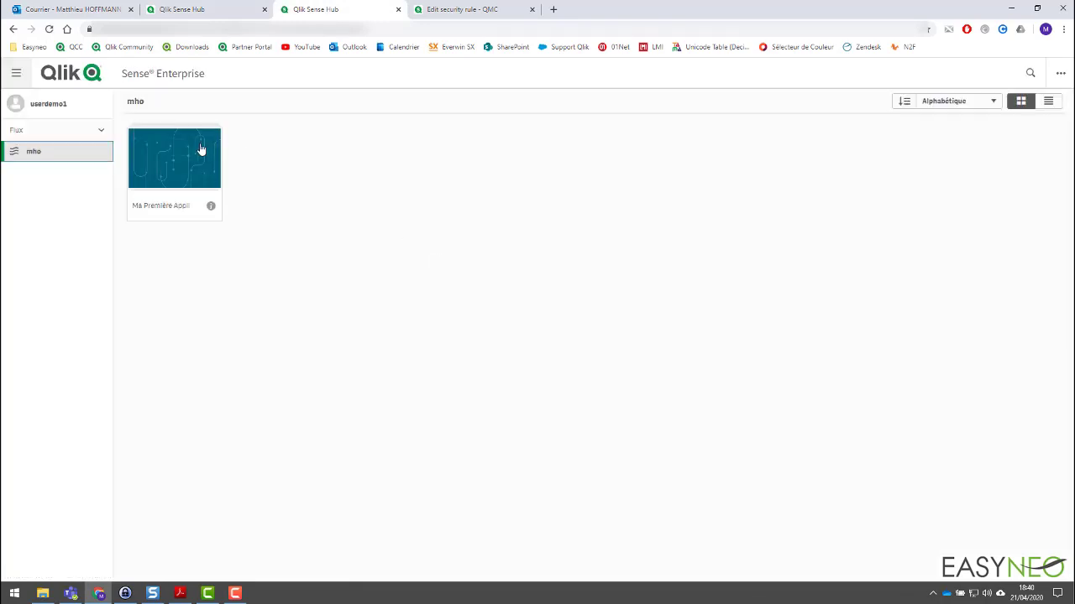
left_click(201, 149)
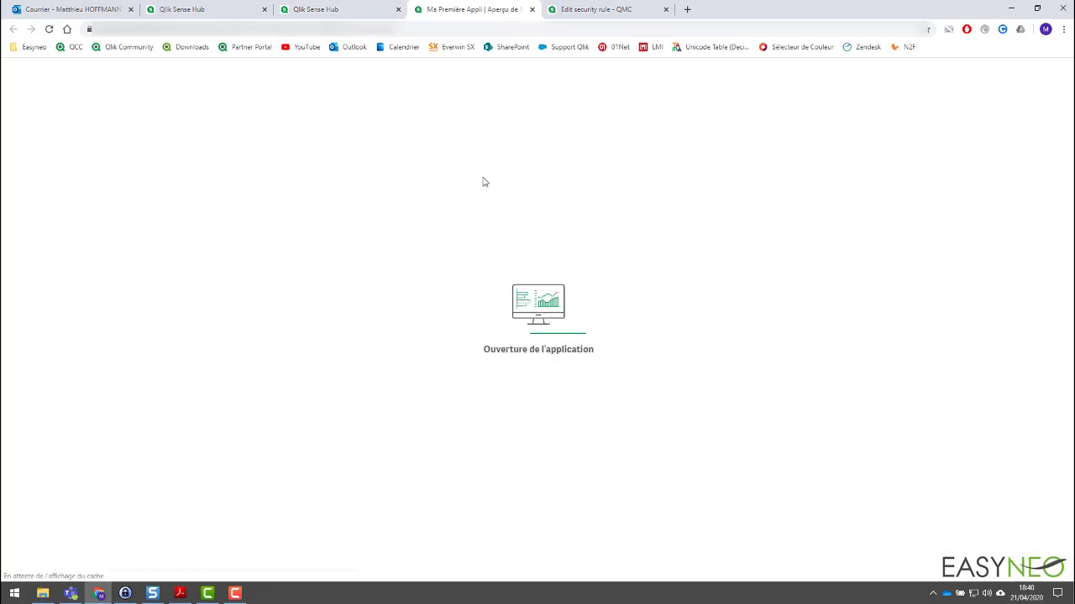
middle_click(433, 5)
Back in the QMC security rules, create a new rule from the App object access template and name it "Access to Ma Cartographie".
left_click(507, 5)
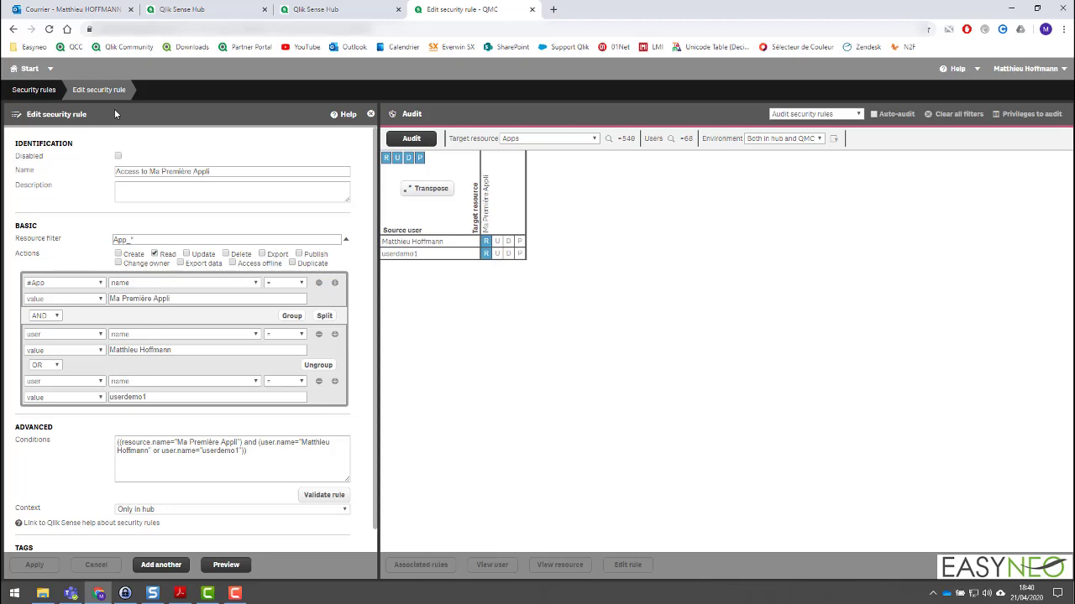
left_click(40, 90)
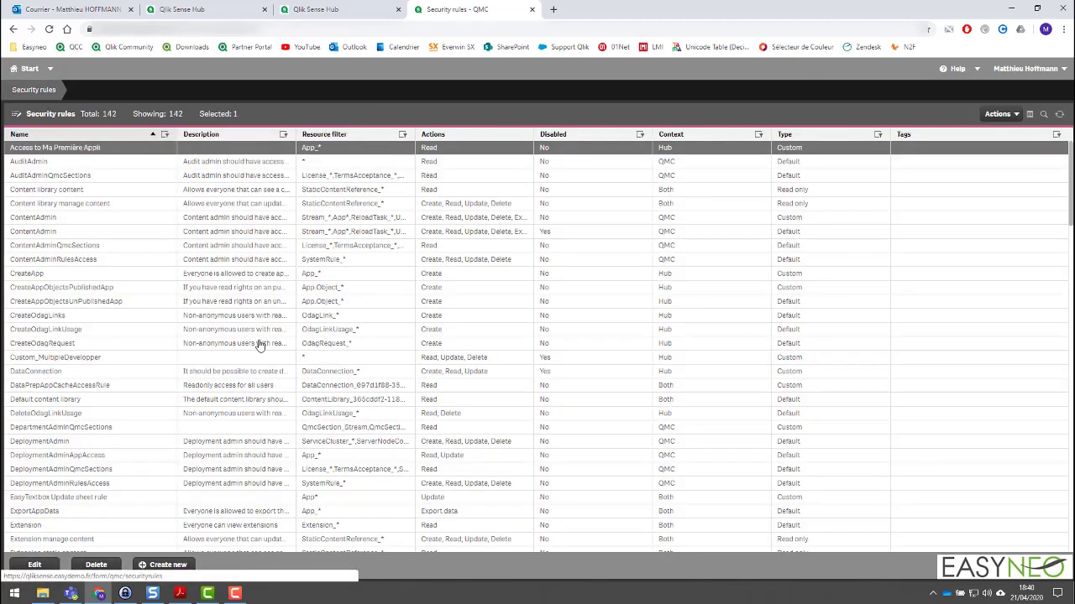
left_click(177, 571)
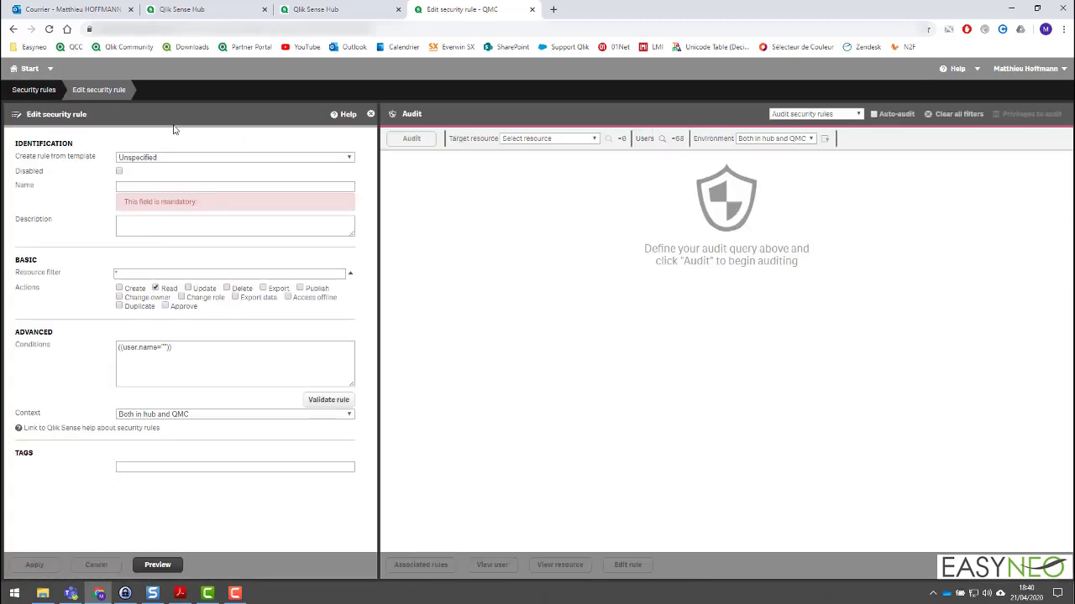
left_click(192, 160)
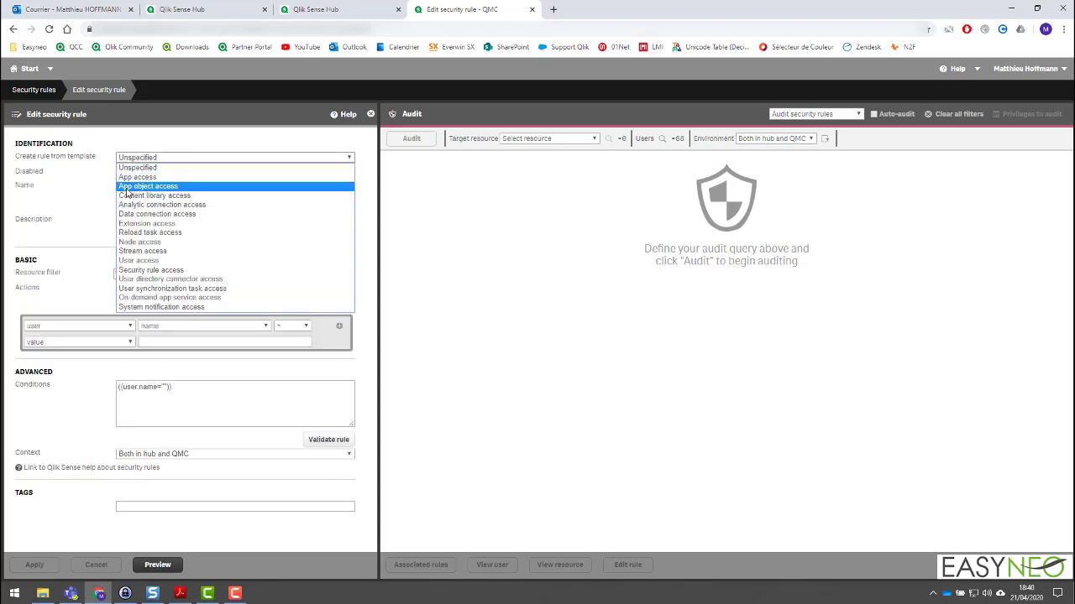
left_click(154, 186)
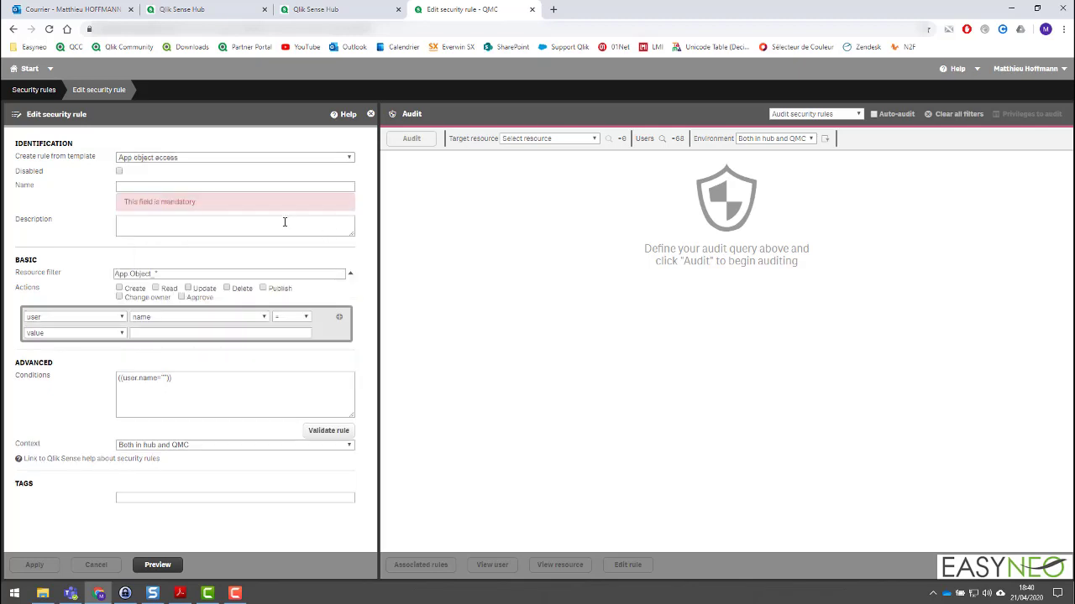
type("Acc")
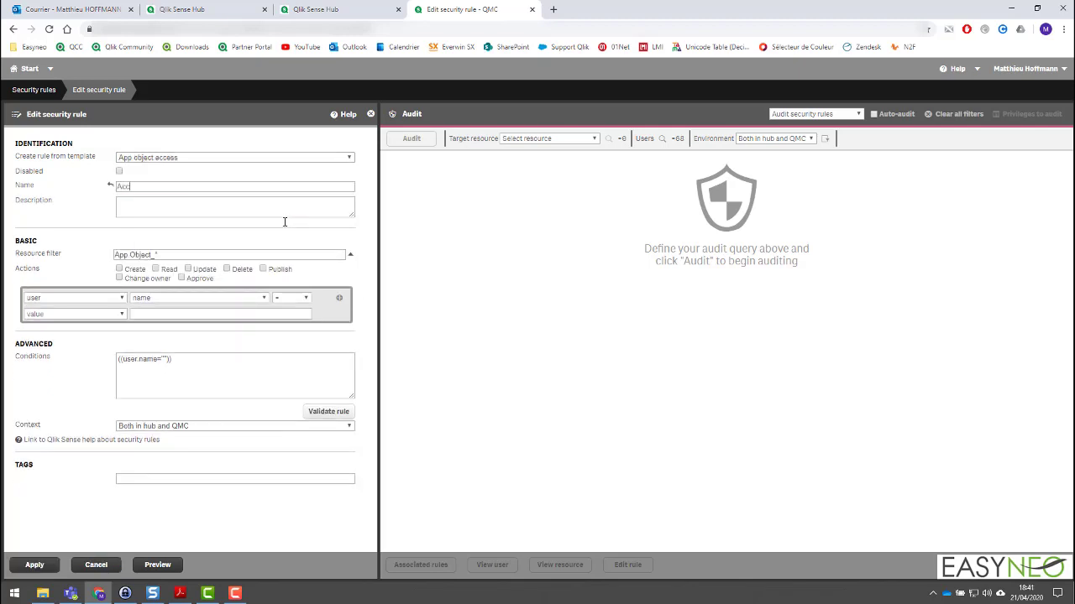
type("ess to Ma Cartographie")
Allow the Read action in the app object rule and set its context to Only in hub.
left_click(159, 270)
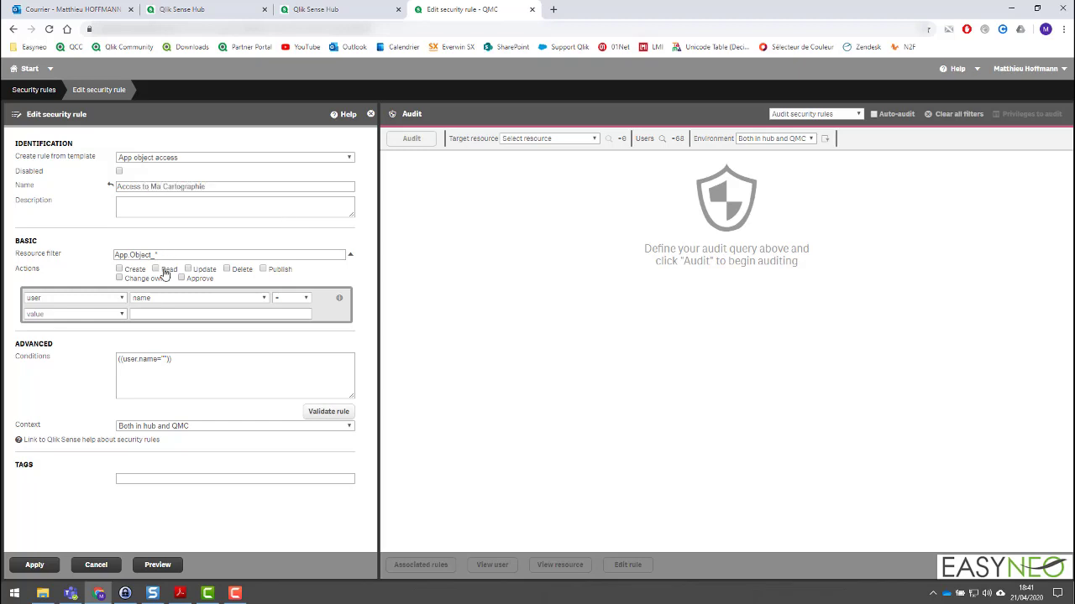
left_click(177, 426)
left_click(165, 445)
Set the rule's condition so that the #App.Object resource's name is not equal (!=) to Ma Cartographie.
left_click(107, 300)
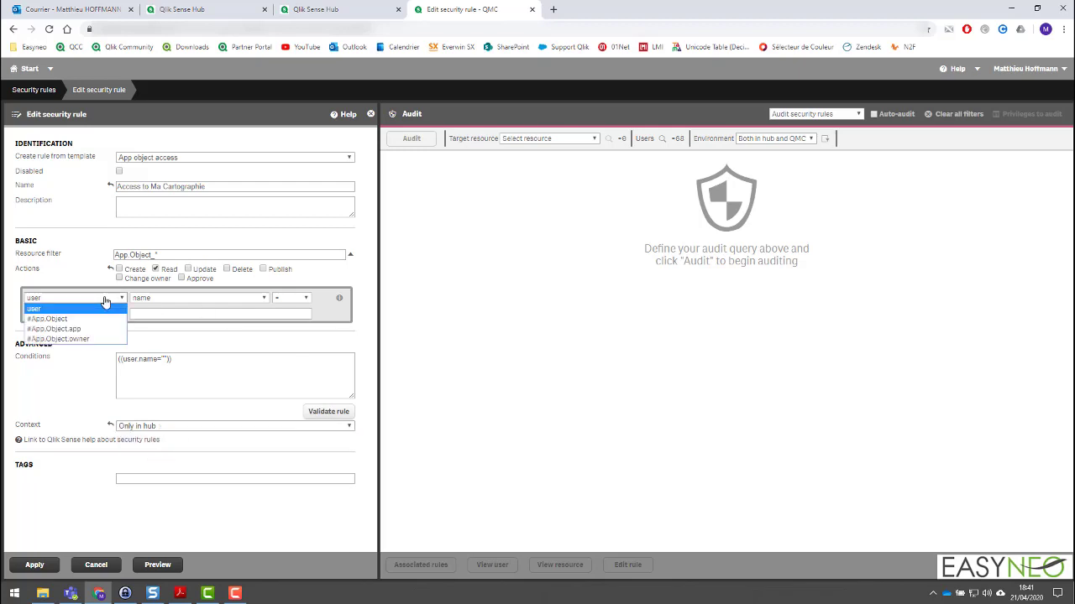
left_click(75, 319)
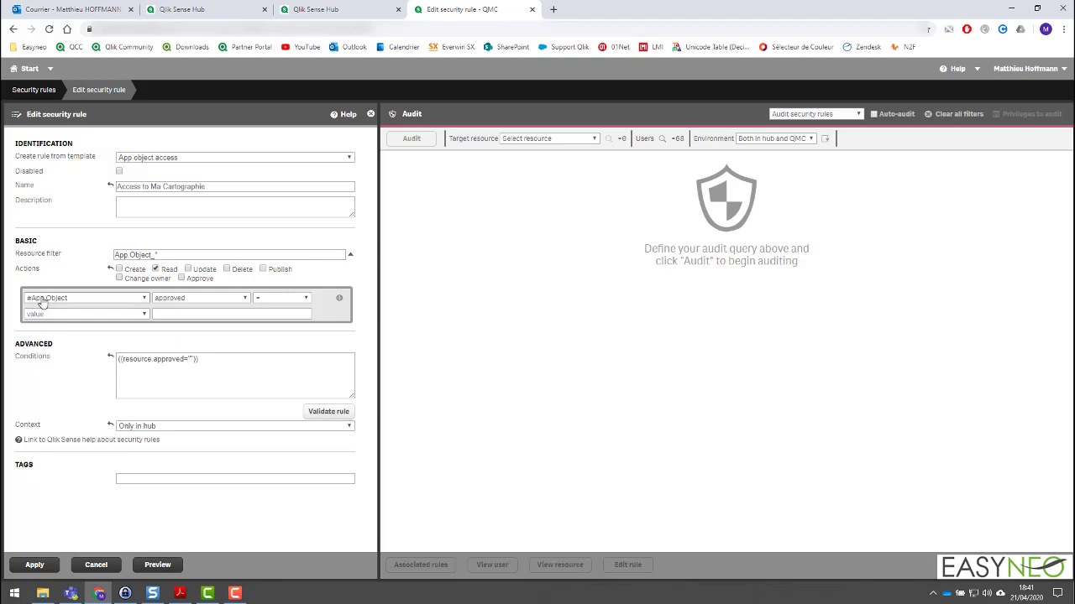
left_click(193, 300)
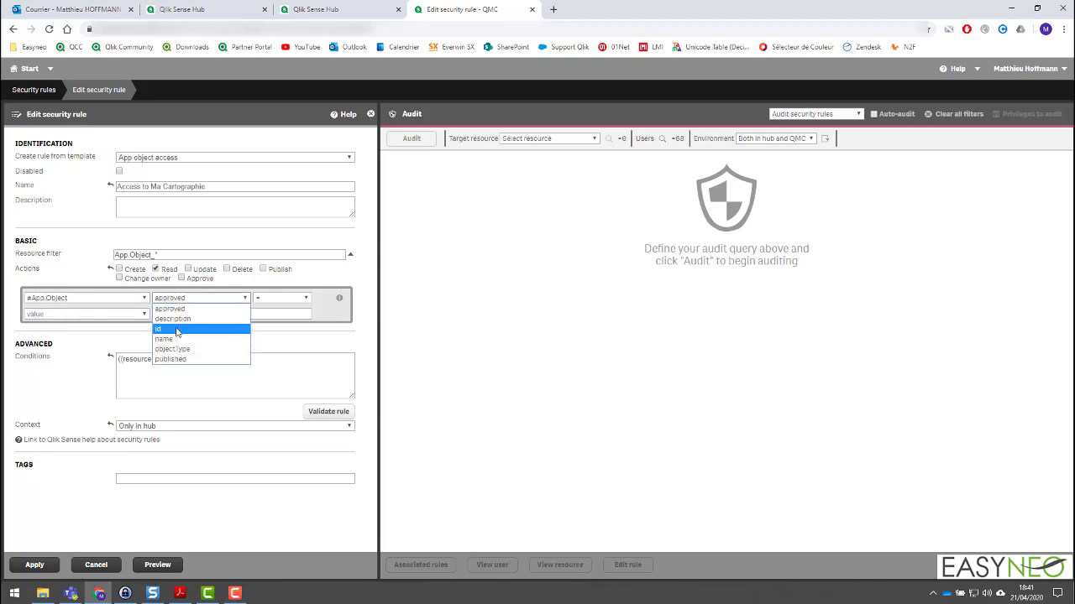
left_click(179, 341)
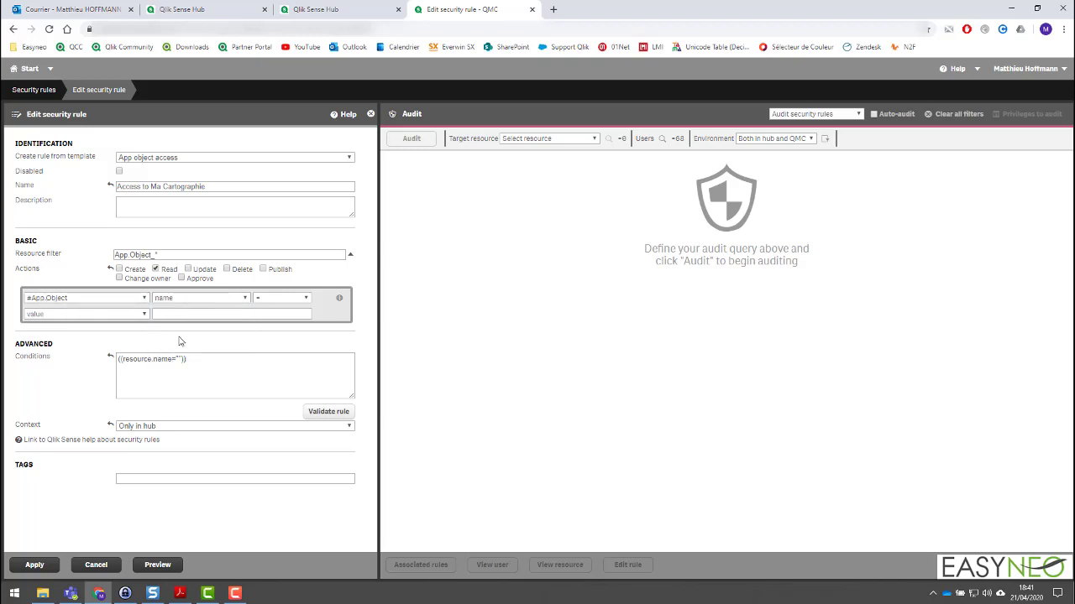
left_click(181, 314)
type("Ma ")
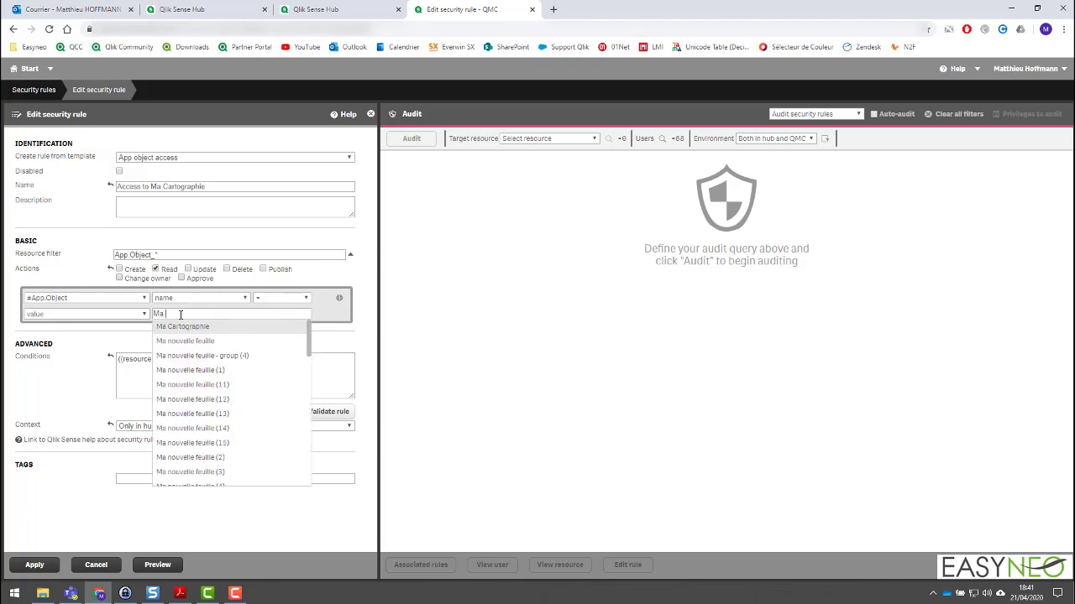
type("C")
left_click(184, 327)
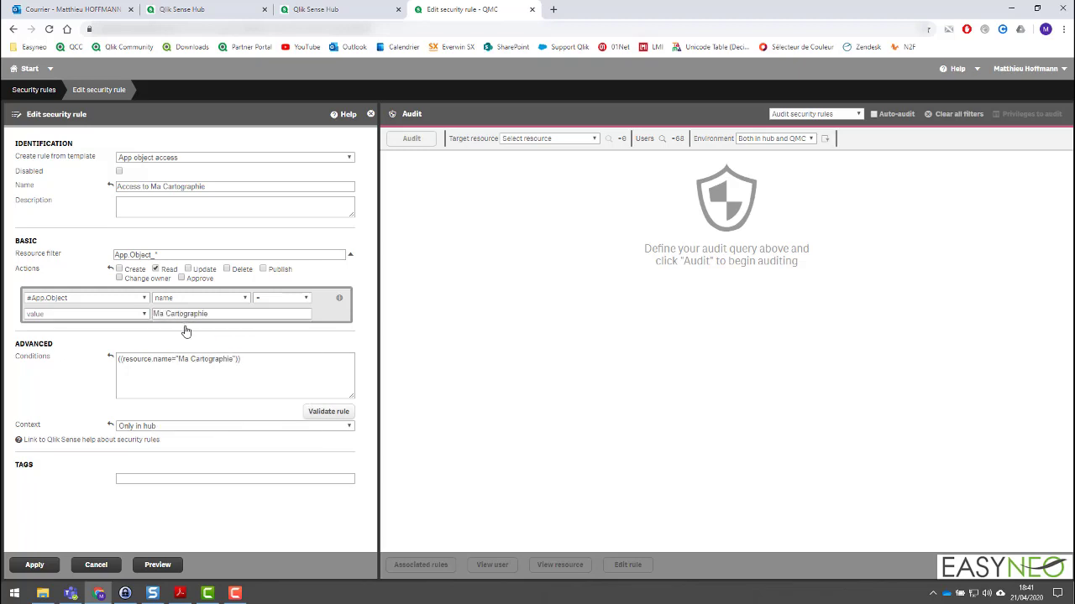
left_click(277, 299)
left_click(277, 328)
Add a condition that the user name equals userdemo1 and link it to the app object condition with AND.
left_click(339, 299)
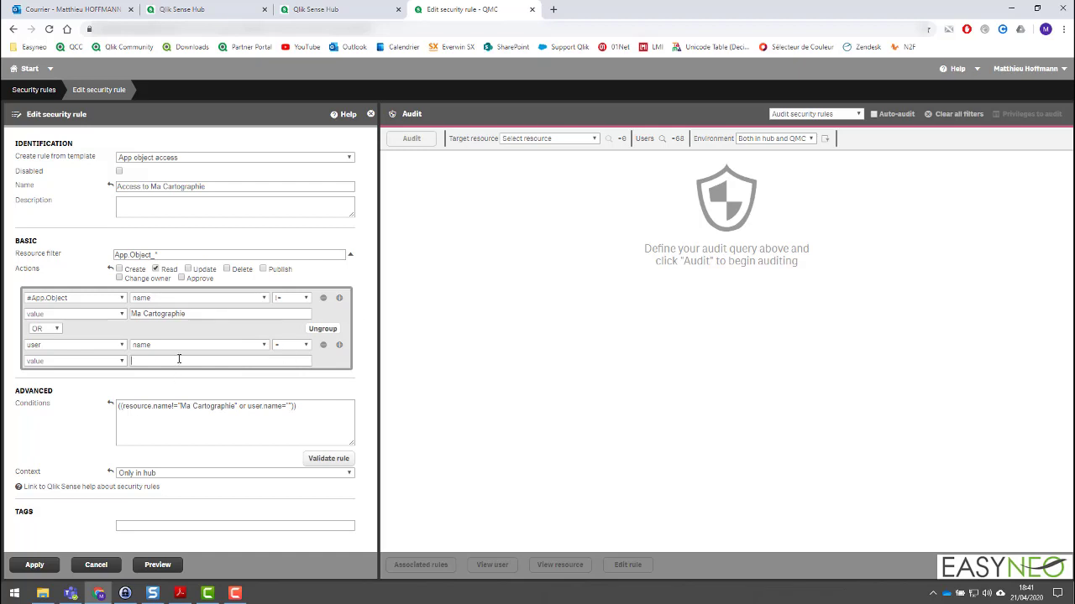
type("userdemo1")
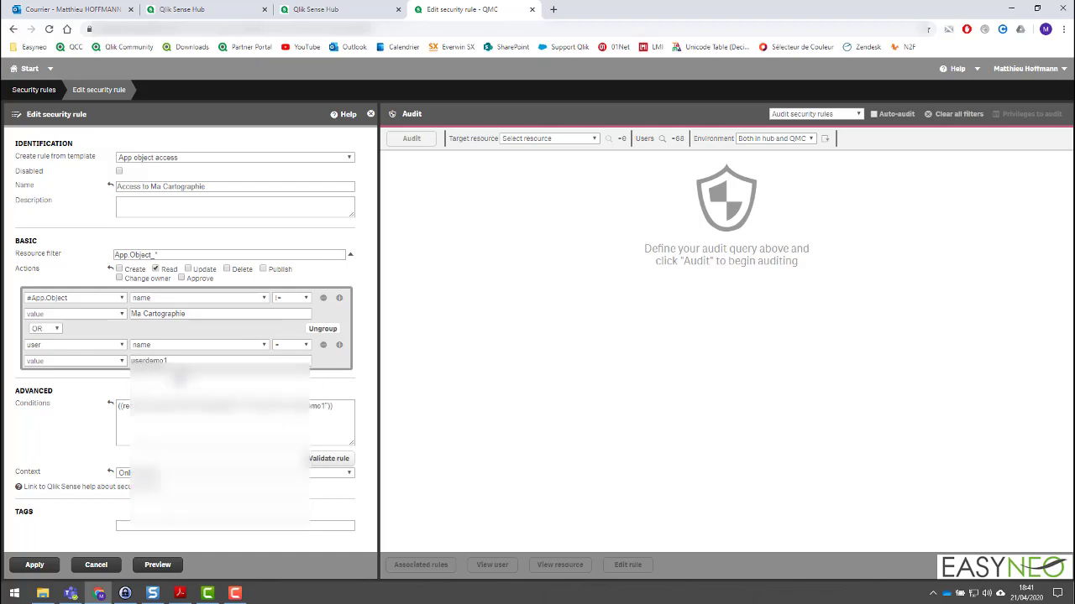
left_click(179, 380)
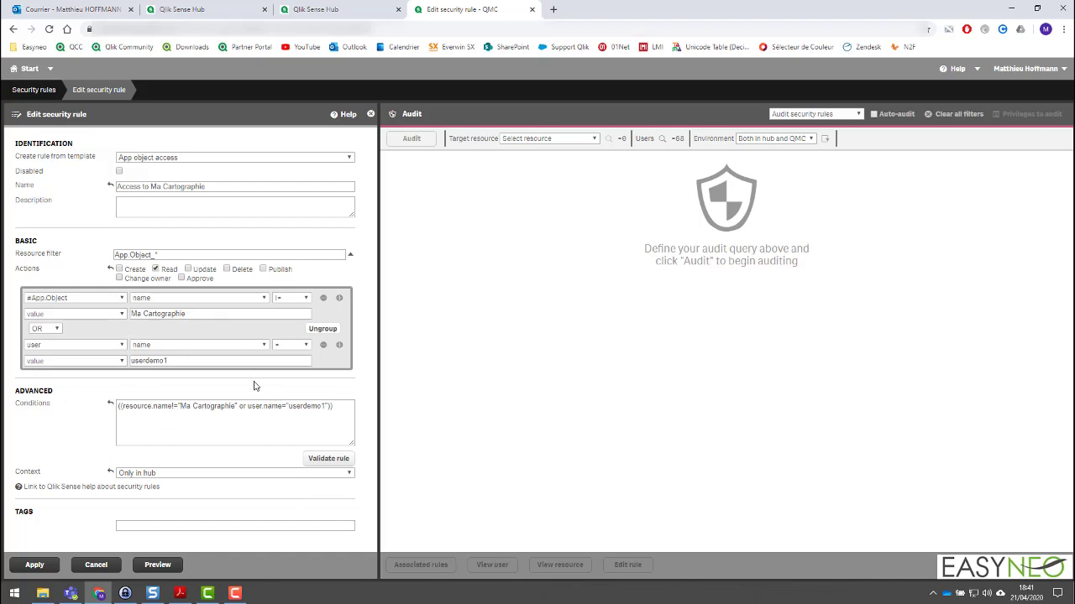
triple_click(220, 314)
left_click(366, 318)
left_click(46, 328)
left_click(42, 347)
Preview the access granted by the Access to Ma Cartographie rule and apply the rule.
left_click(145, 565)
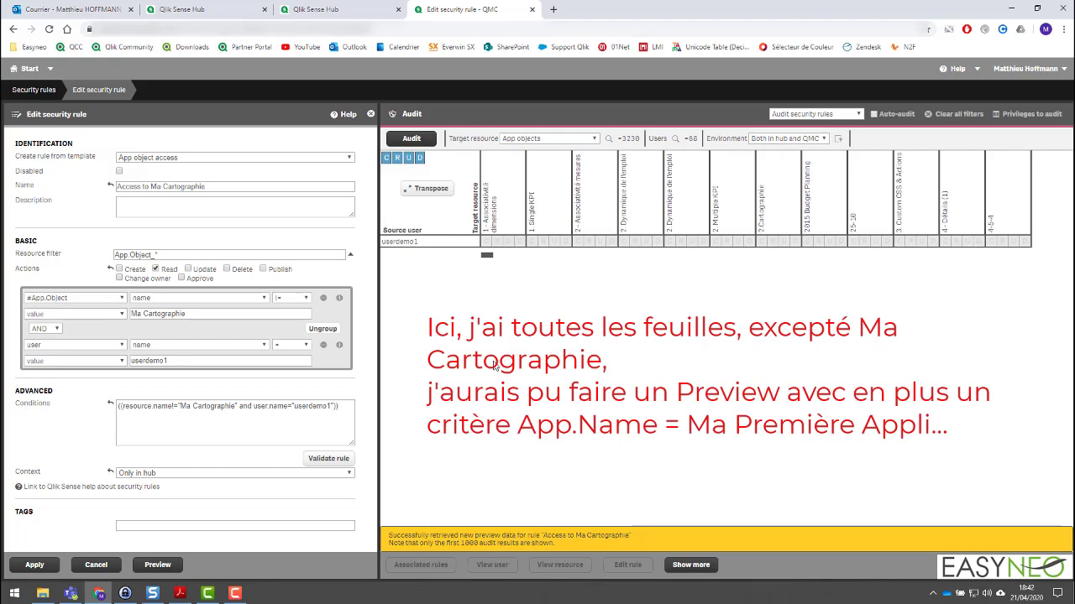
left_click(35, 565)
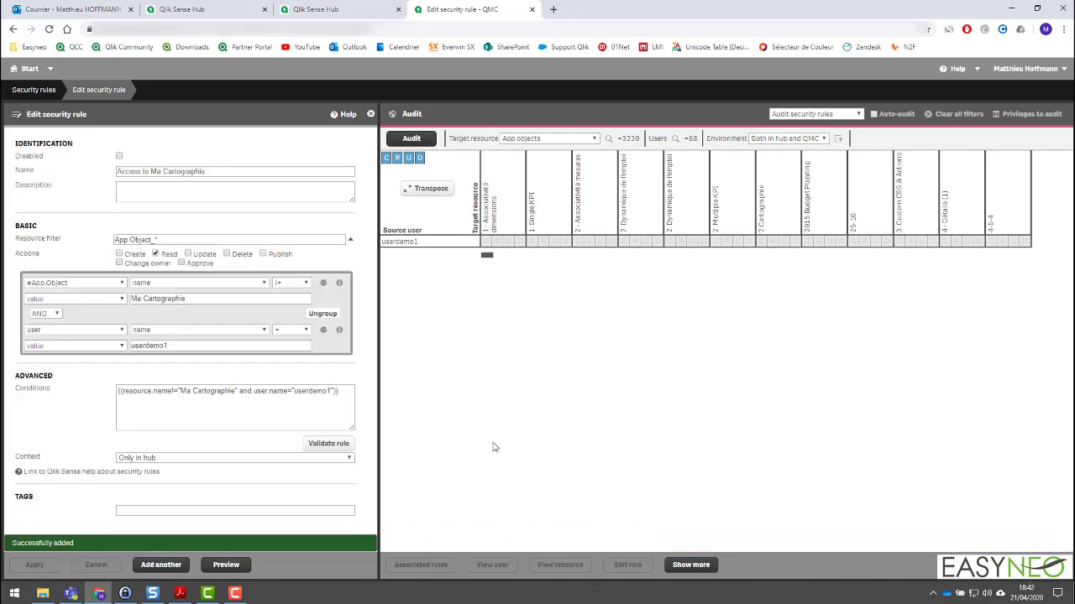
Refresh the administrator's Qlik Sense hub, view the Ma Cartographie sheet in Ma Première Appli, and close the app.
left_click(232, 7)
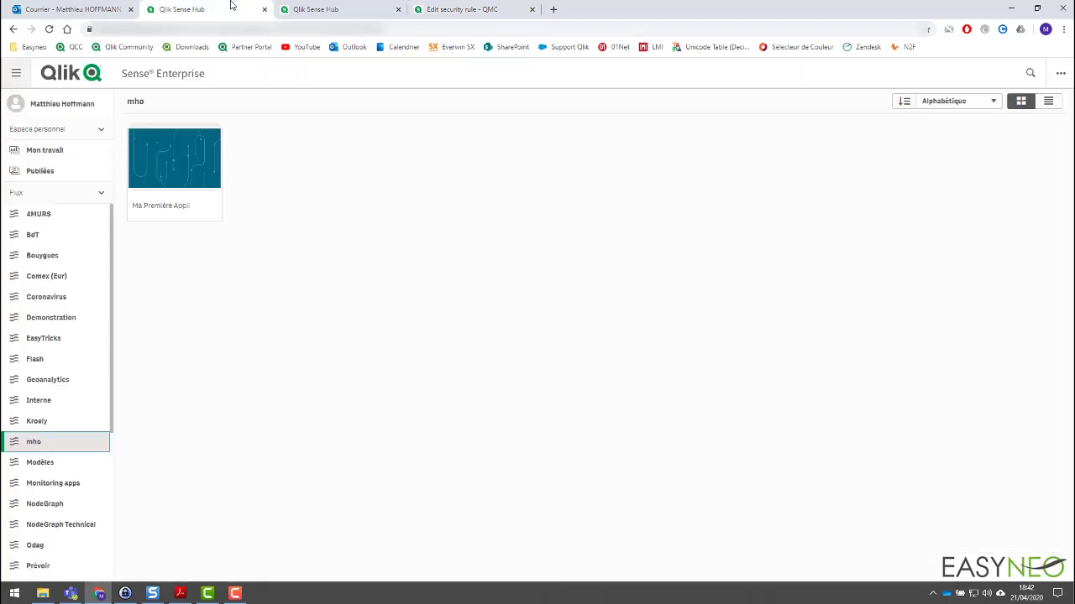
key("F5")
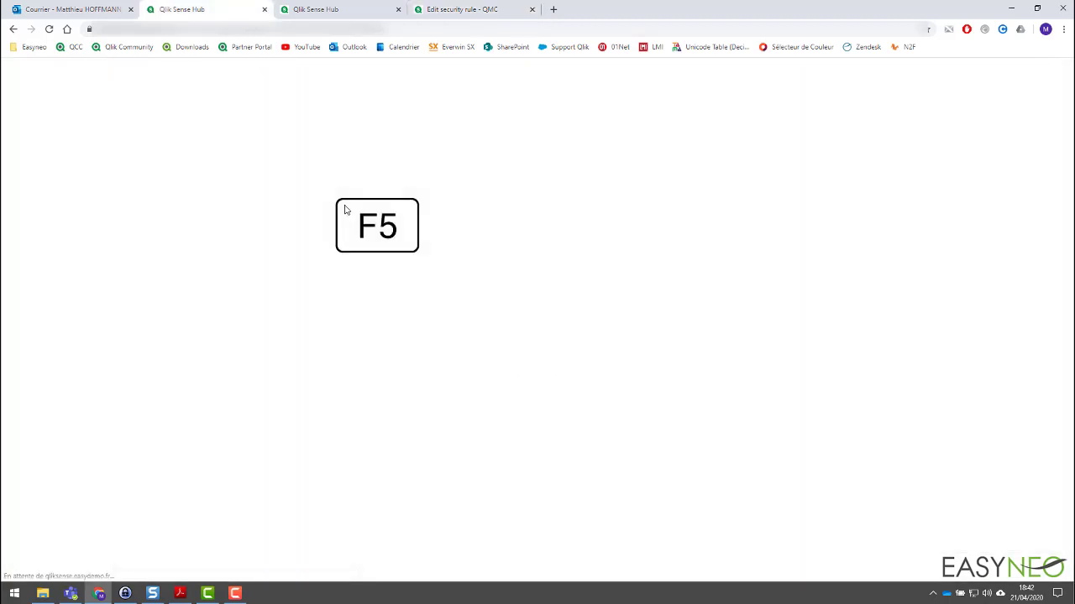
left_click(170, 138)
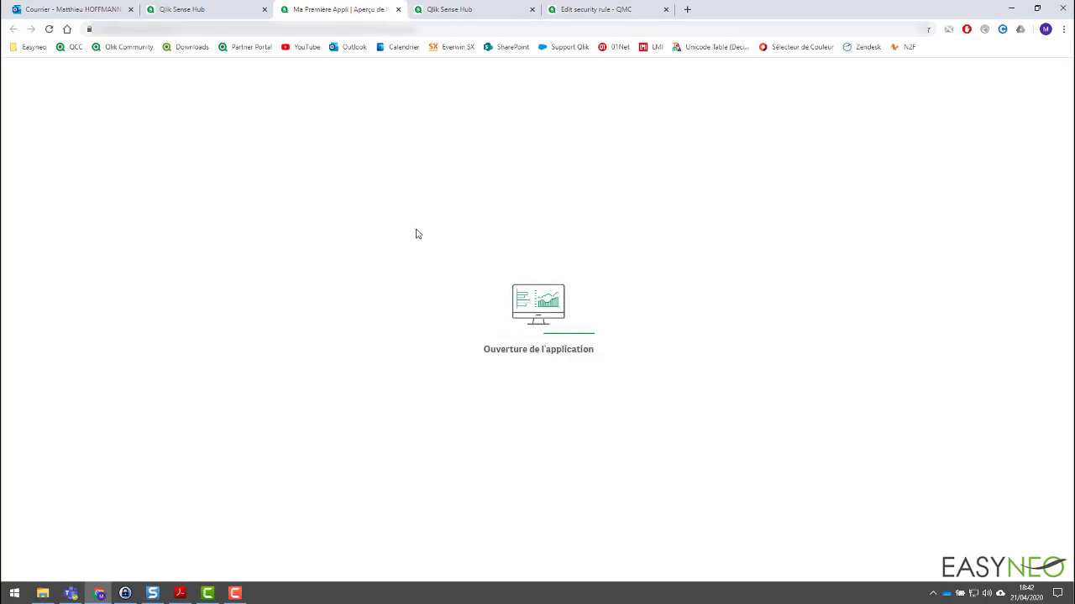
left_click(132, 271)
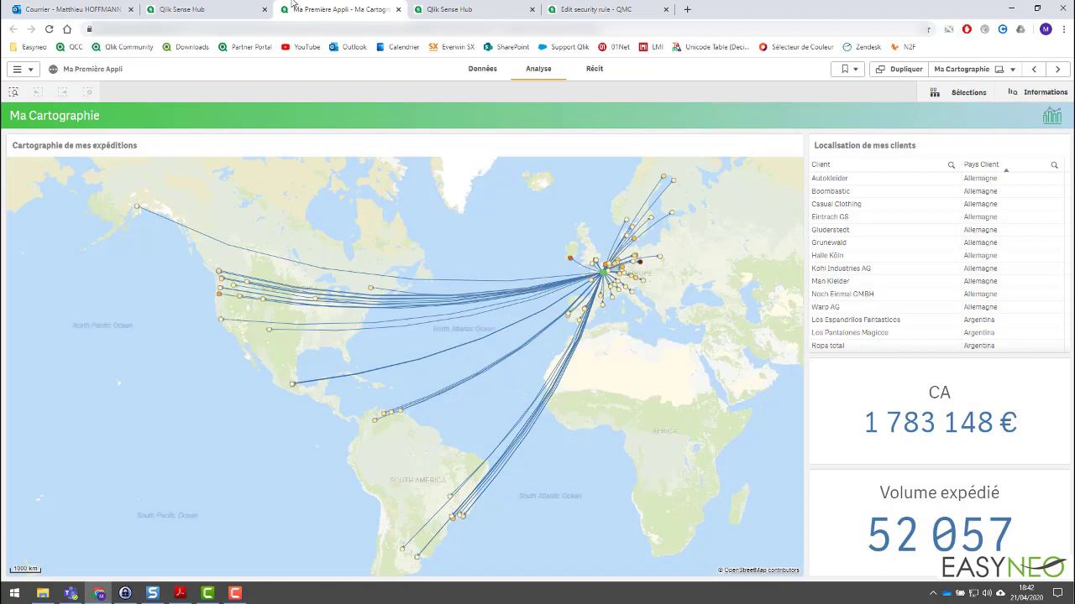
middle_click(289, 7)
Refresh the userdemo1 hub and check the public sheets in Ma Première Appli by viewing Dashboard and Indicateurs.
left_click(289, 6)
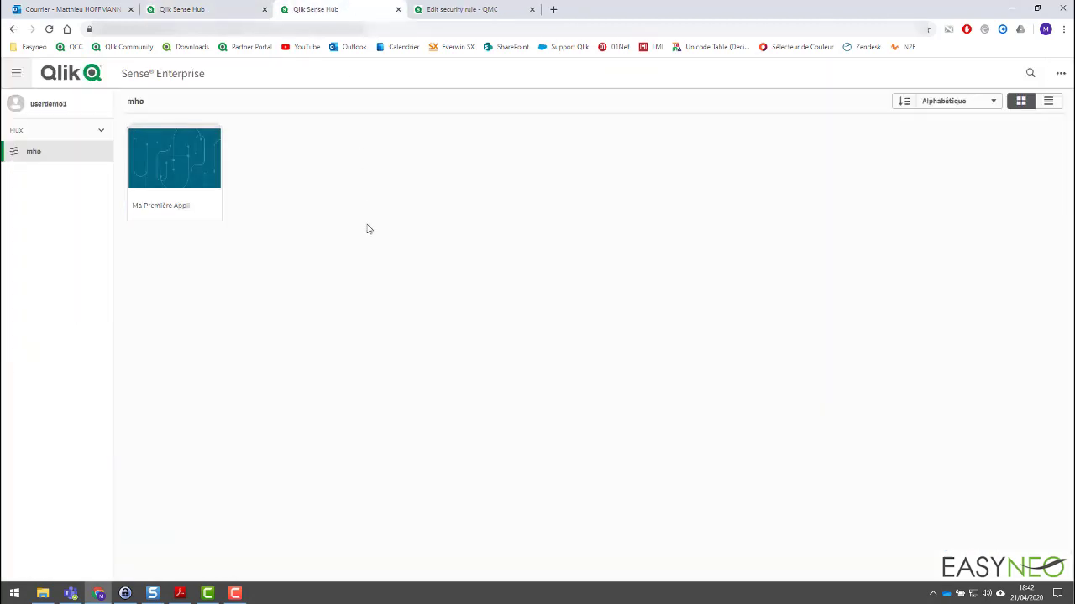
key("F5")
left_click(188, 160)
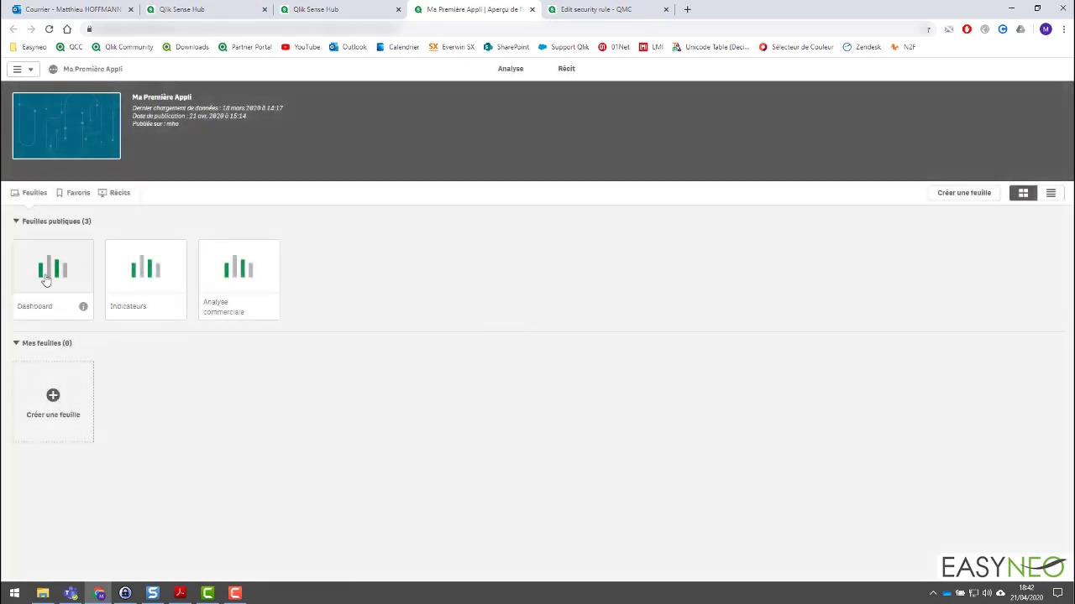
left_click(52, 270)
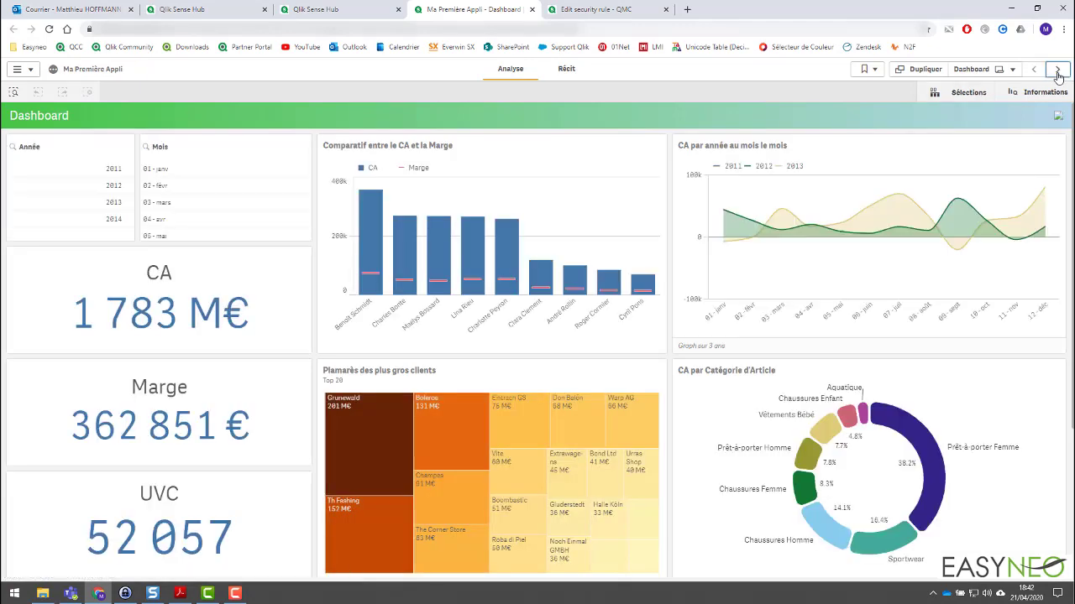
left_click(1057, 70)
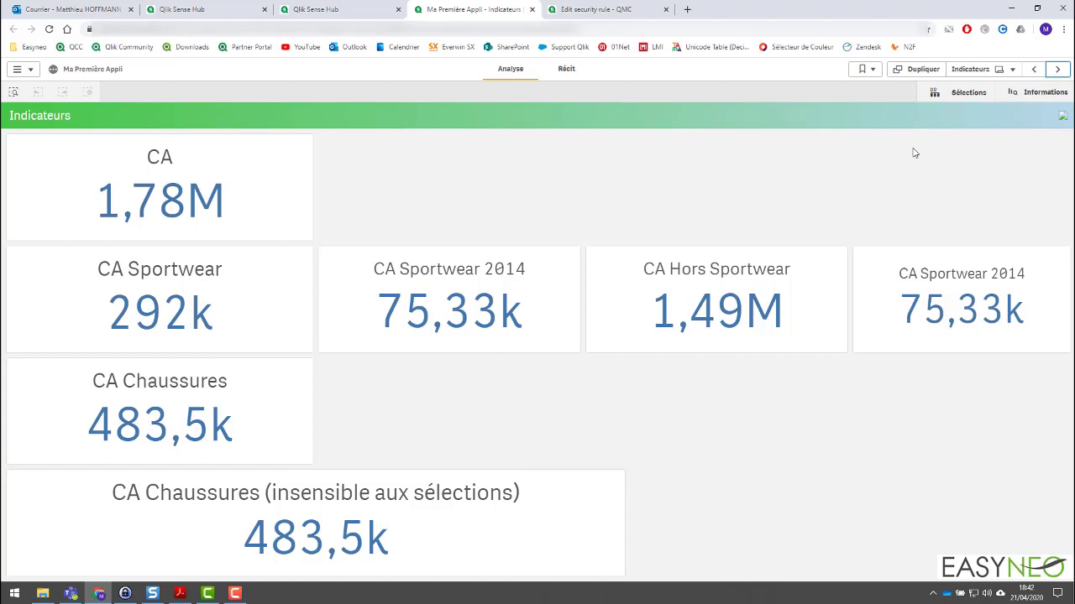
Switch back to the Qlik Management Console and return from the Access to Ma Cartographie rule to the security rules list.
left_click(596, 10)
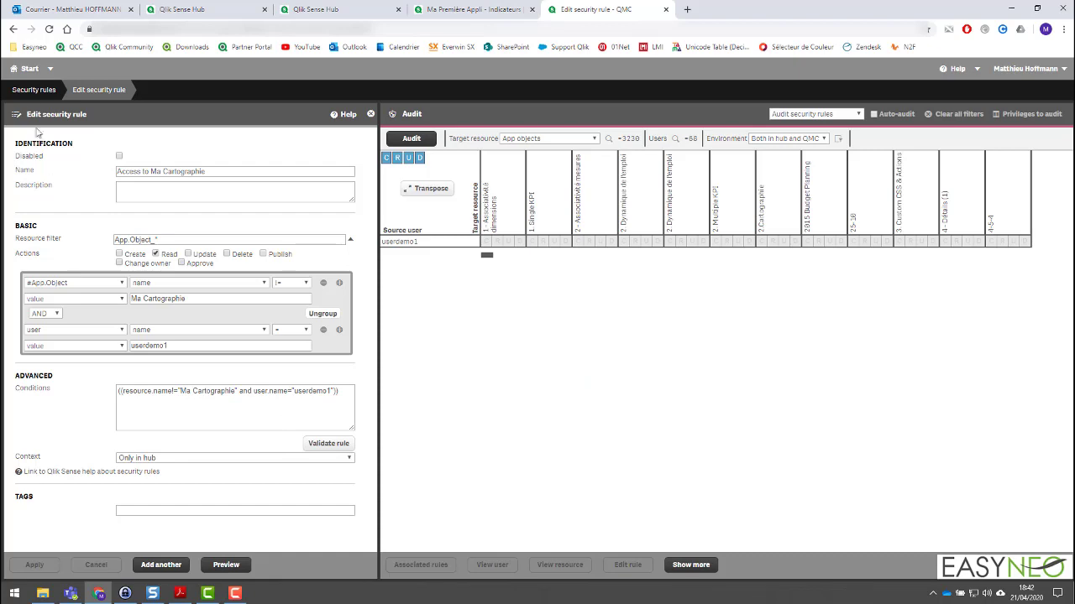
left_click(29, 97)
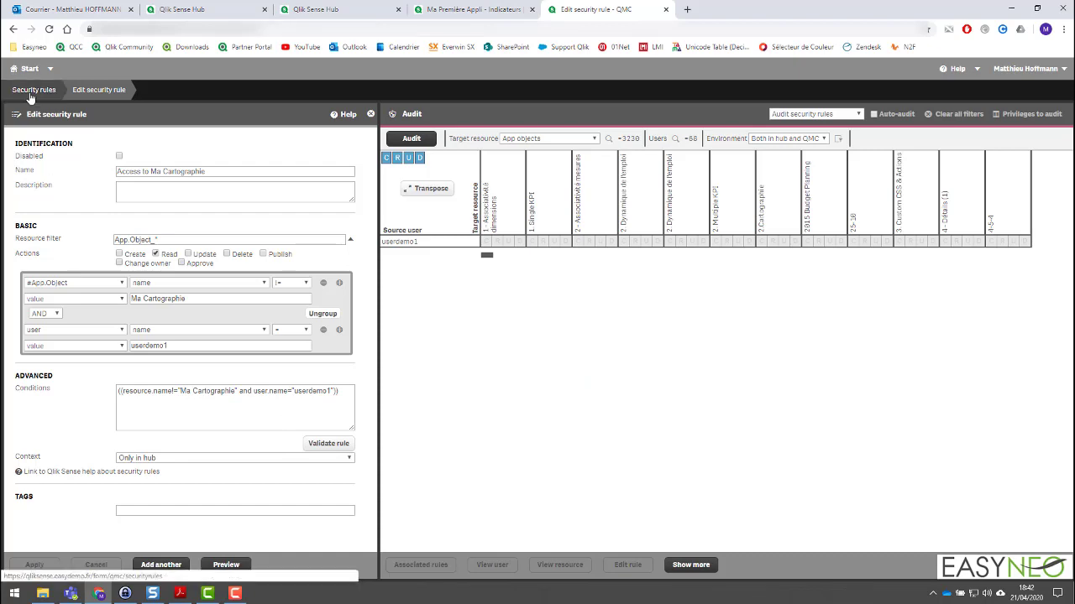